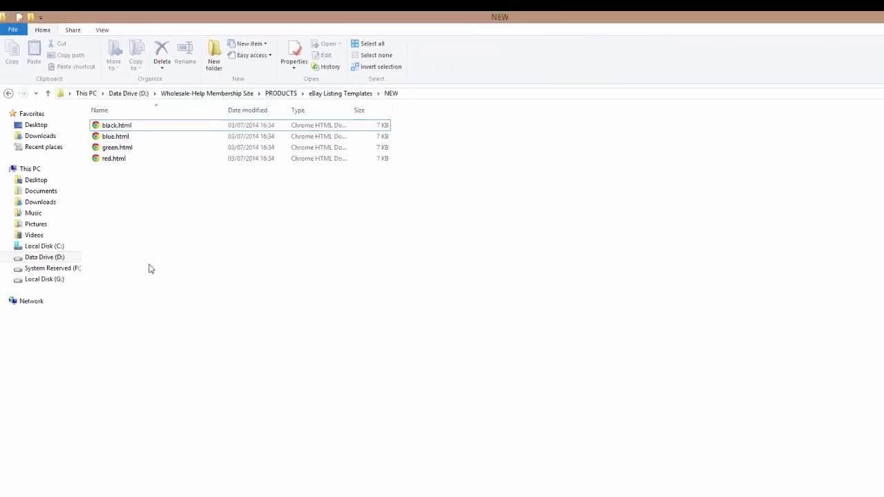
{"action": "left_click", "coordinate": [131, 127]}
{"action": "left_click", "coordinate": [132, 137], "text": "ctrl"}
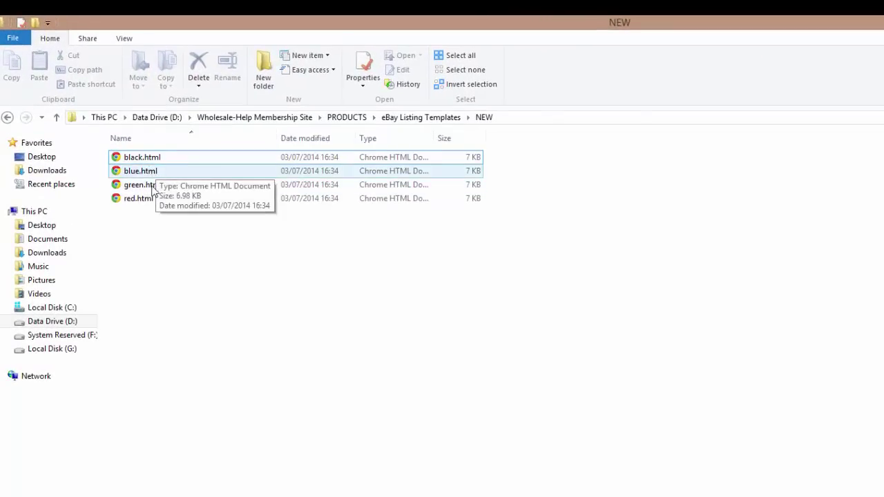
{"action": "left_click", "coordinate": [155, 239]}
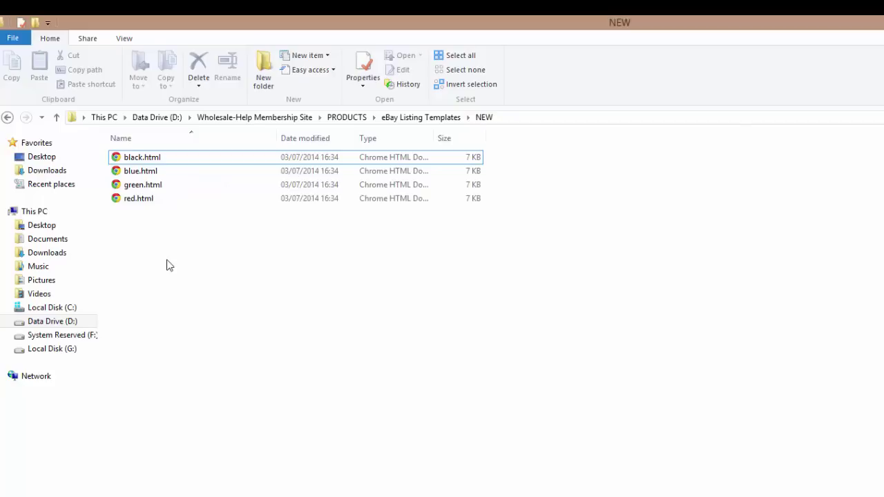
Preview the green.html template in the browser, examining its header, product images and policy sections, and close the preview.
{"action": "double_click", "coordinate": [154, 185]}
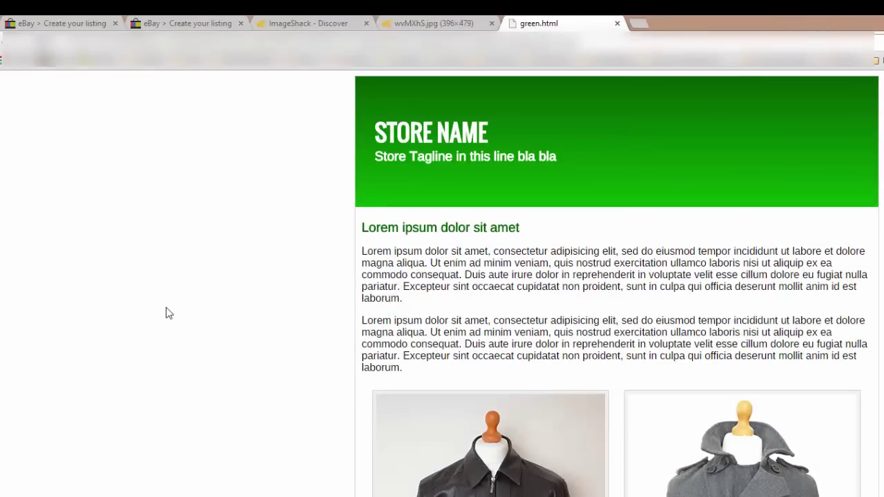
{"action": "scroll", "coordinate": [166, 313], "scroll_direction": "down", "scroll_amount": 3}
{"action": "scroll", "coordinate": [167, 312], "scroll_direction": "up", "scroll_amount": 3}
{"action": "scroll", "coordinate": [570, 462], "scroll_direction": "down", "scroll_amount": 5}
{"action": "scroll", "coordinate": [398, 423], "scroll_direction": "down", "scroll_amount": 4}
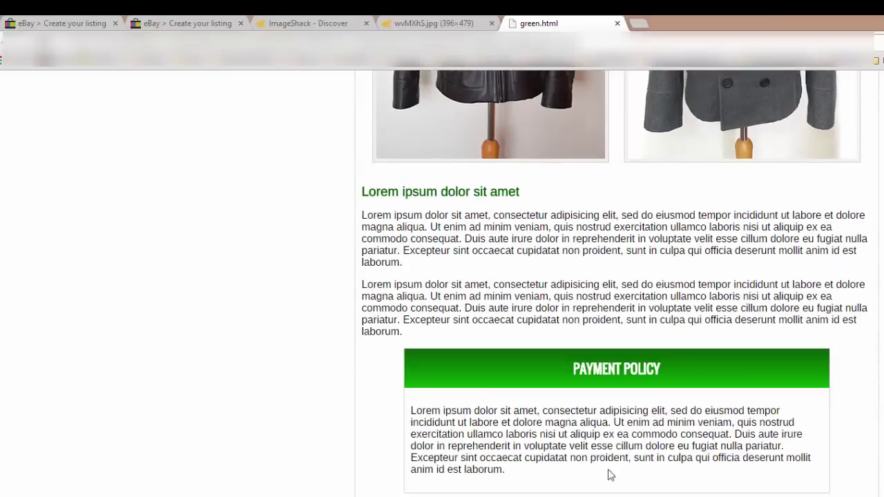
{"action": "scroll", "coordinate": [397, 387], "scroll_direction": "down", "scroll_amount": 5}
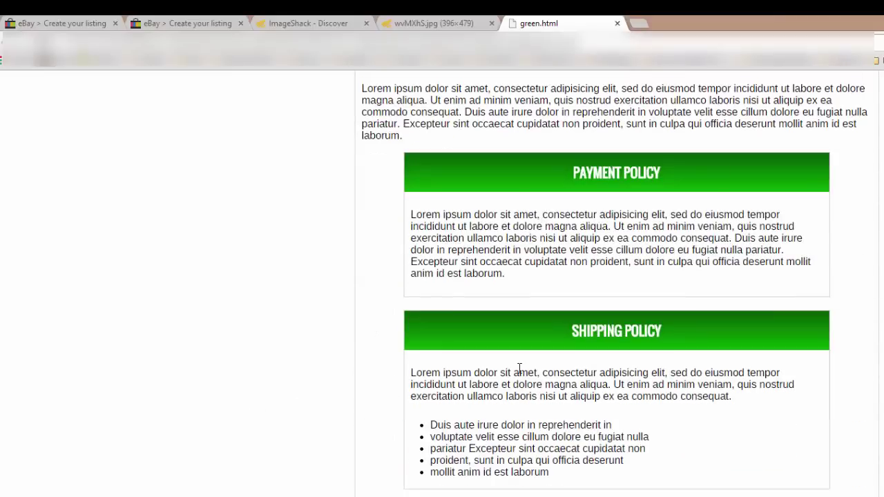
{"action": "scroll", "coordinate": [269, 400], "scroll_direction": "down", "scroll_amount": 4}
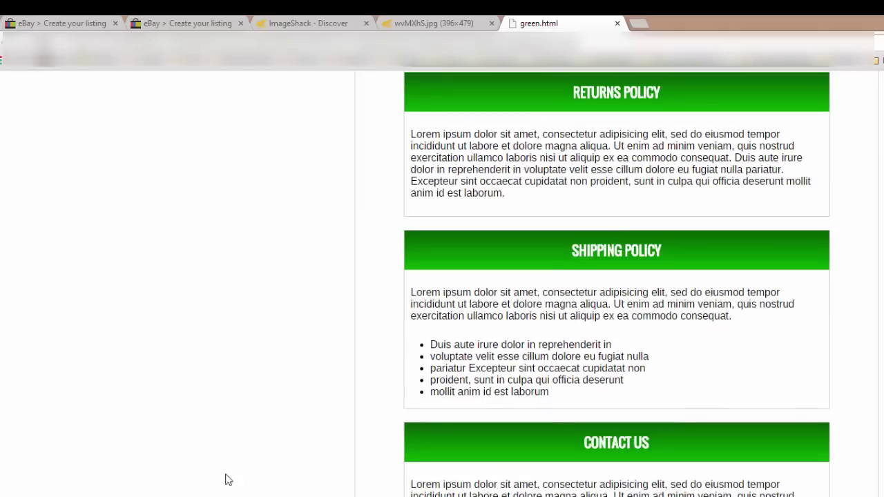
{"action": "scroll", "coordinate": [615, 283], "scroll_direction": "up", "scroll_amount": 10}
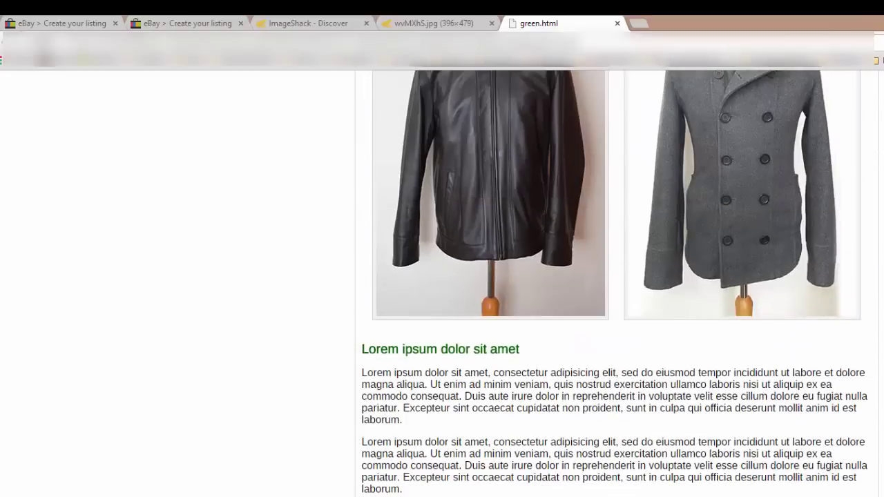
{"action": "scroll", "coordinate": [331, 492], "scroll_direction": "up", "scroll_amount": 7}
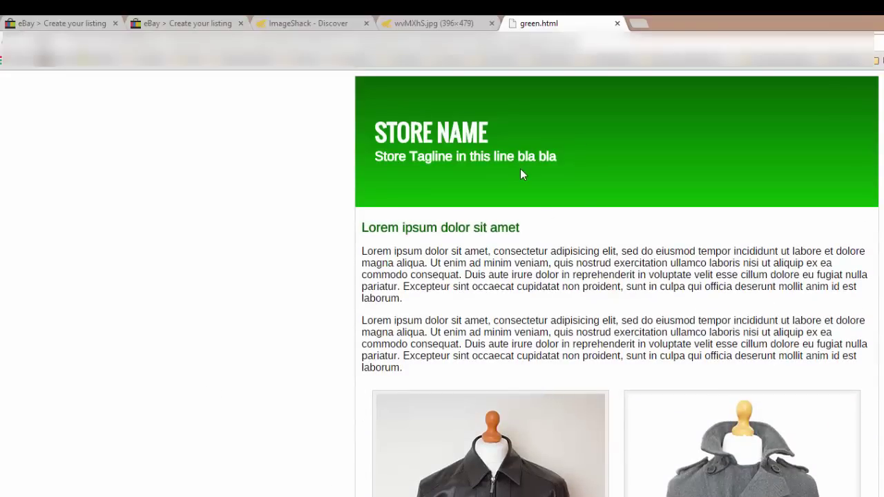
{"action": "left_click", "coordinate": [617, 23]}
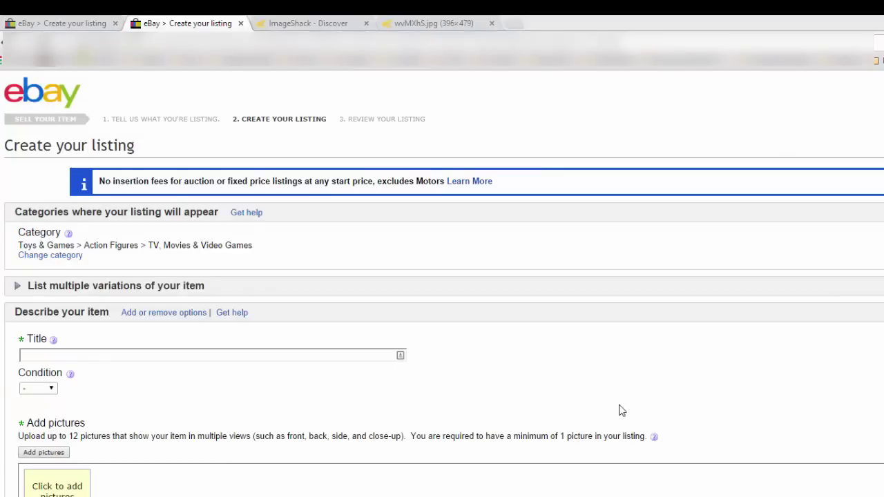
Examine the Details editor of the eBay listing form in both its HTML and Standard views.
{"action": "scroll", "coordinate": [736, 390], "scroll_direction": "down", "scroll_amount": 4}
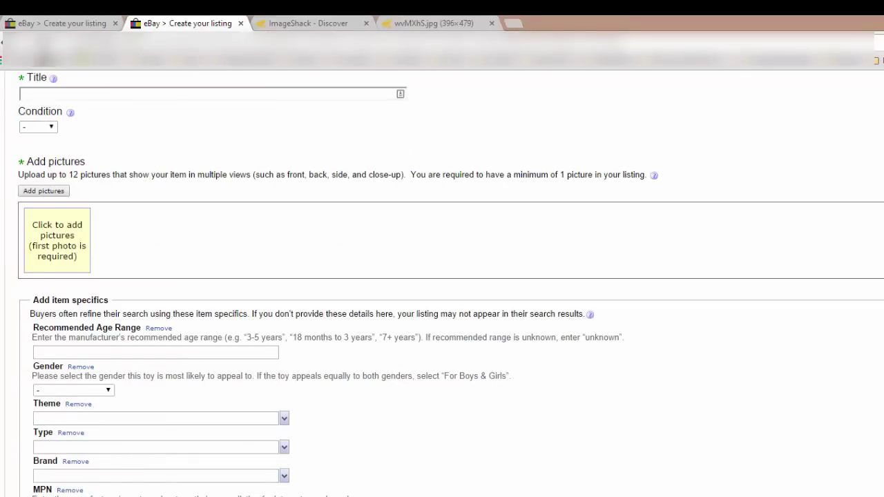
{"action": "scroll", "coordinate": [594, 468], "scroll_direction": "down", "scroll_amount": 4}
{"action": "scroll", "coordinate": [593, 468], "scroll_direction": "down", "scroll_amount": 4}
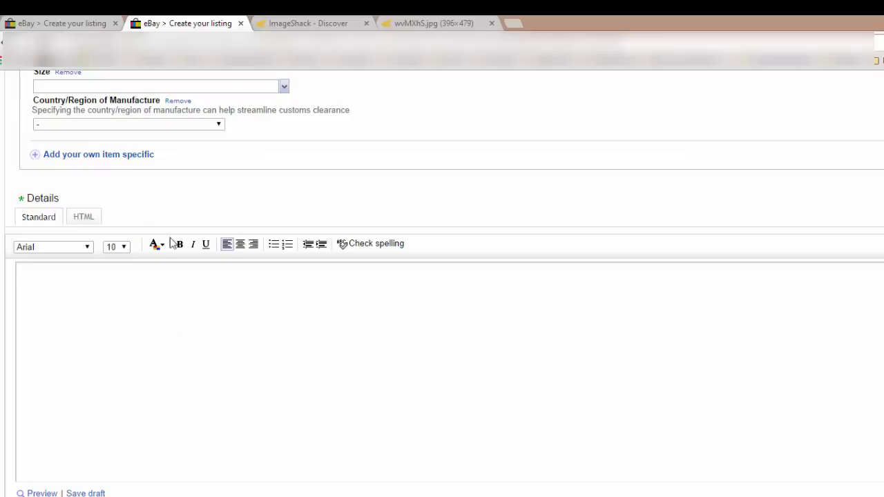
{"action": "left_click", "coordinate": [148, 305]}
{"action": "left_click", "coordinate": [83, 218]}
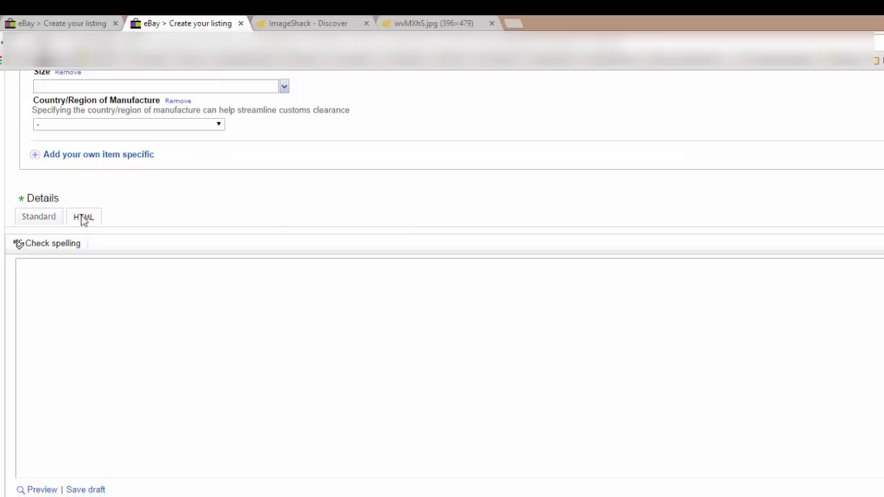
{"action": "left_click", "coordinate": [39, 219]}
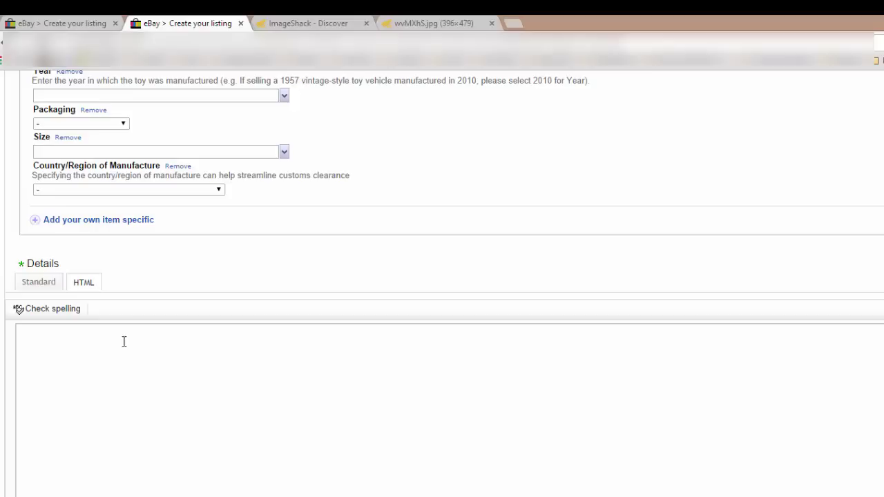
{"action": "left_click", "coordinate": [39, 283]}
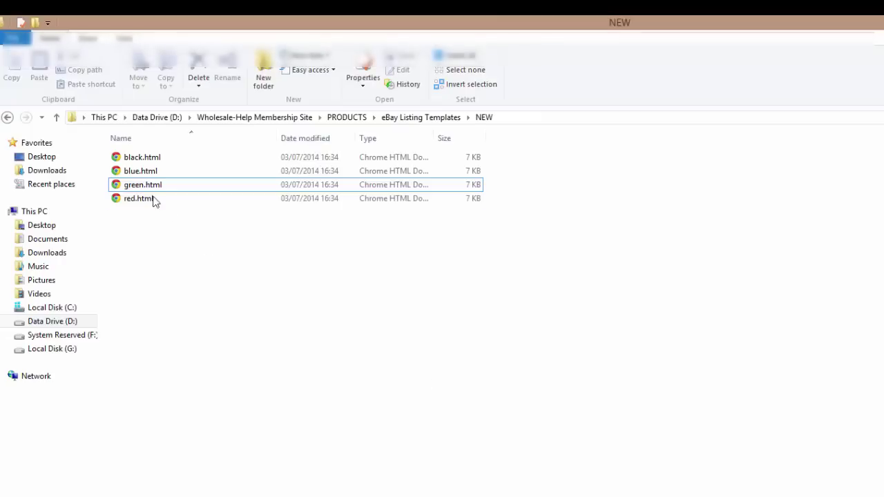
Switch to File Explorer and open green.html from the NEW folder in Notepad.
{"action": "left_click", "coordinate": [144, 185]}
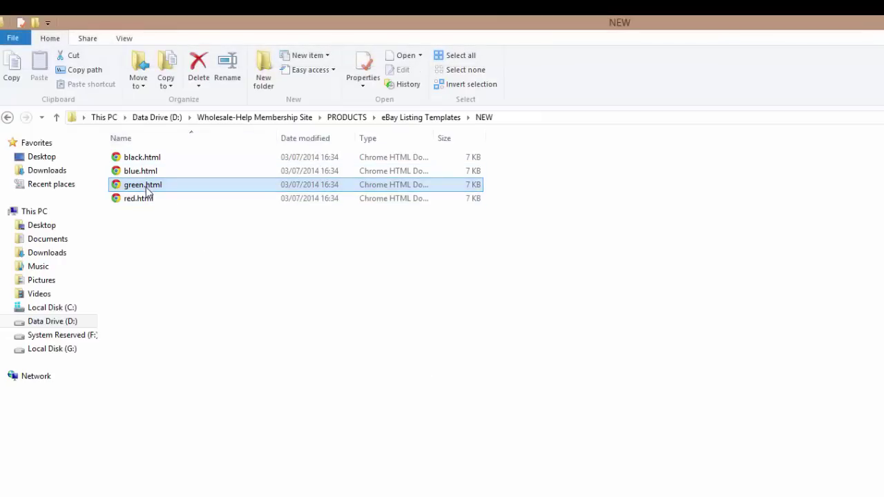
{"action": "right_click", "coordinate": [143, 188]}
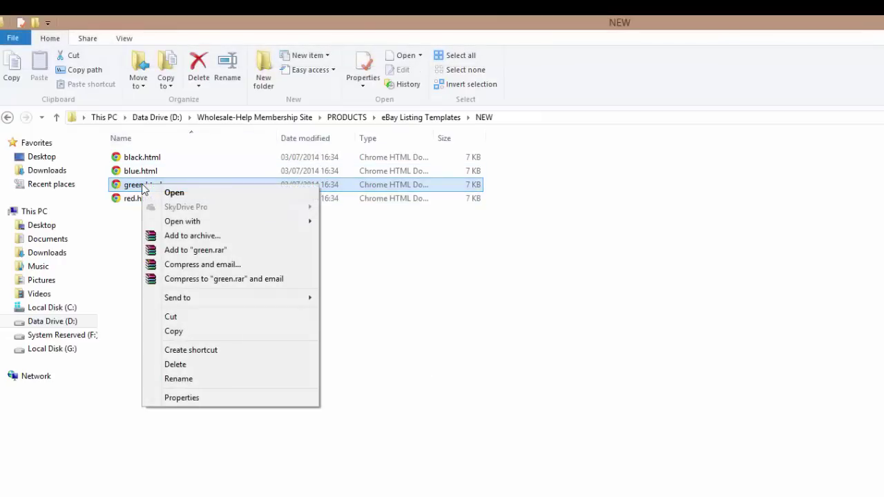
{"action": "mouse_move", "coordinate": [185, 224]}
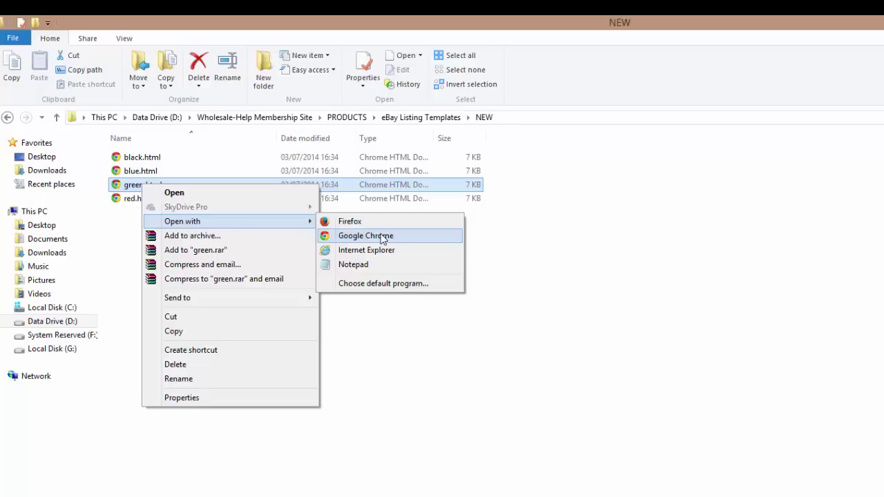
{"action": "left_click", "coordinate": [353, 265]}
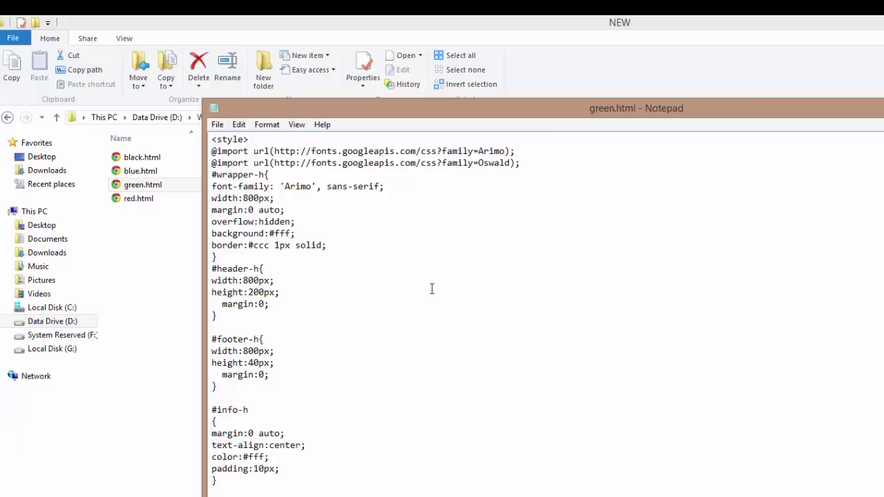
Copy the entire source code of green.html.
{"action": "scroll", "coordinate": [477, 313], "scroll_direction": "down", "scroll_amount": 1}
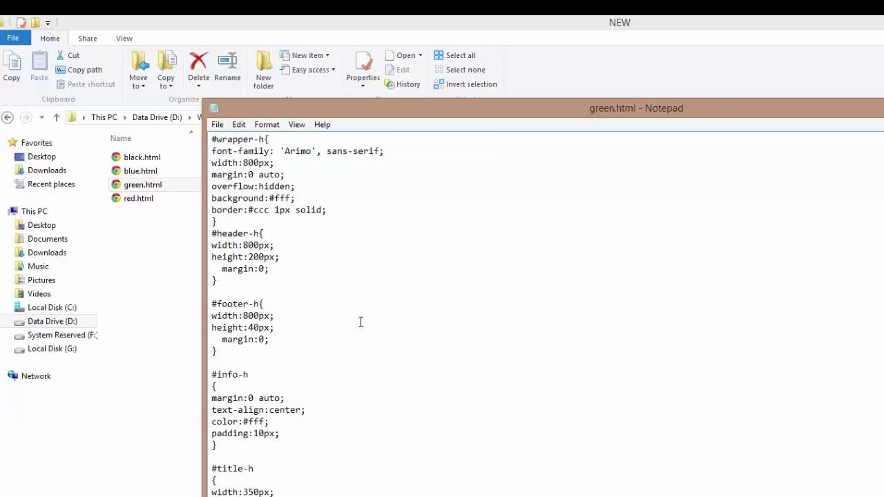
{"action": "right_click", "coordinate": [309, 262]}
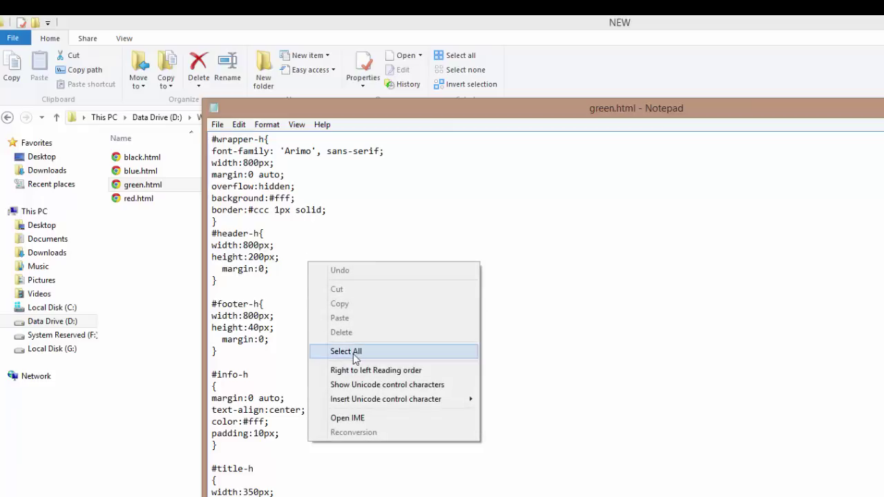
{"action": "left_click", "coordinate": [353, 354]}
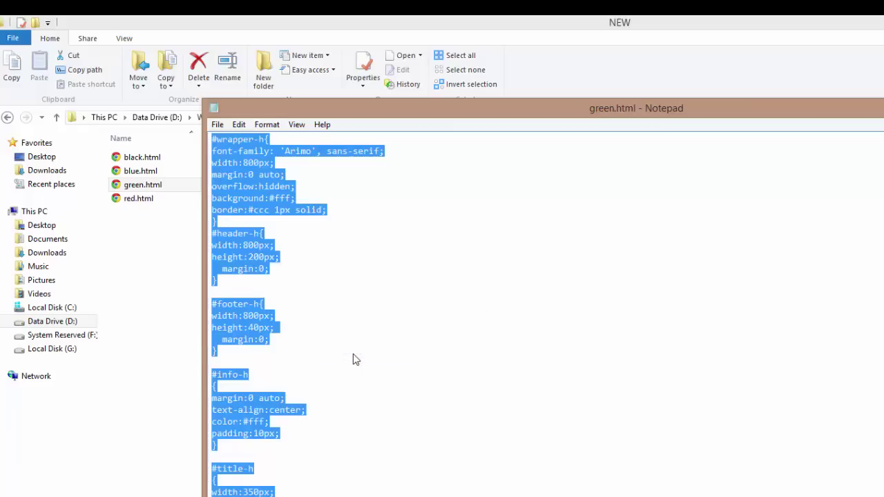
{"action": "right_click", "coordinate": [246, 193]}
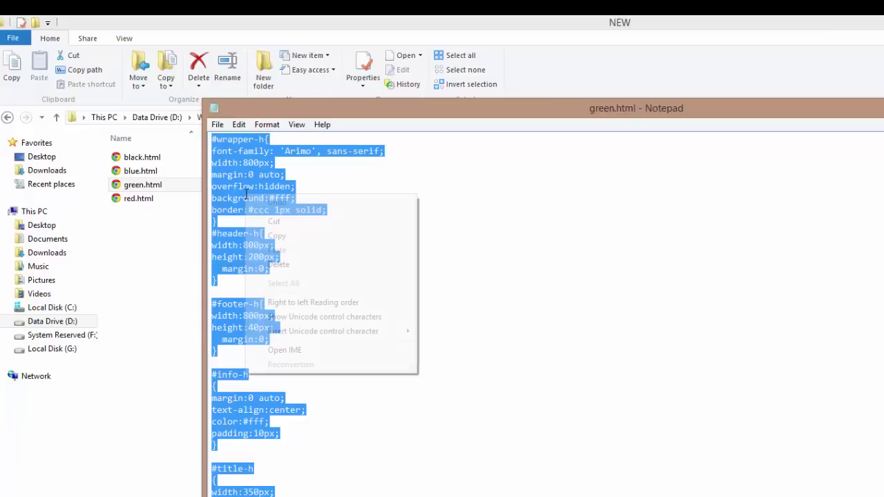
{"action": "left_click", "coordinate": [293, 236]}
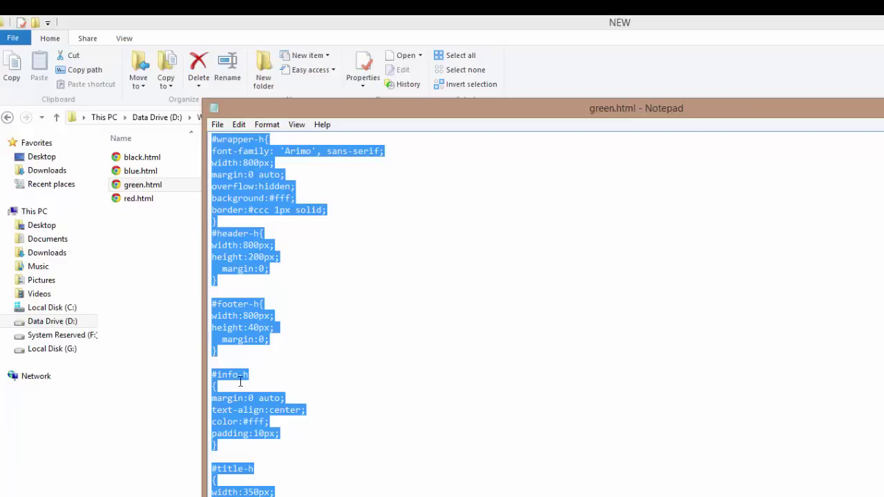
Switch to the eBay listing in Chrome, paste the template code into the Details HTML view and display it in Standard view.
{"action": "key", "text": "alt+Tab"}
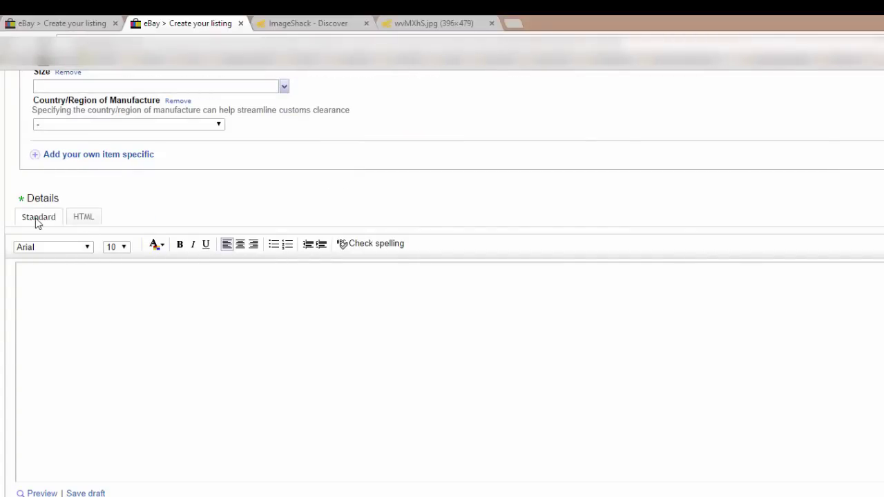
{"action": "left_click", "coordinate": [88, 221]}
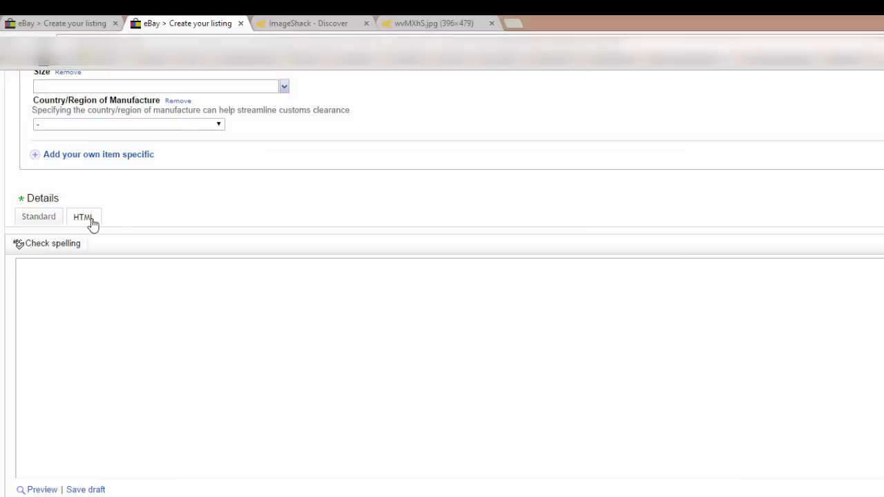
{"action": "right_click", "coordinate": [71, 274]}
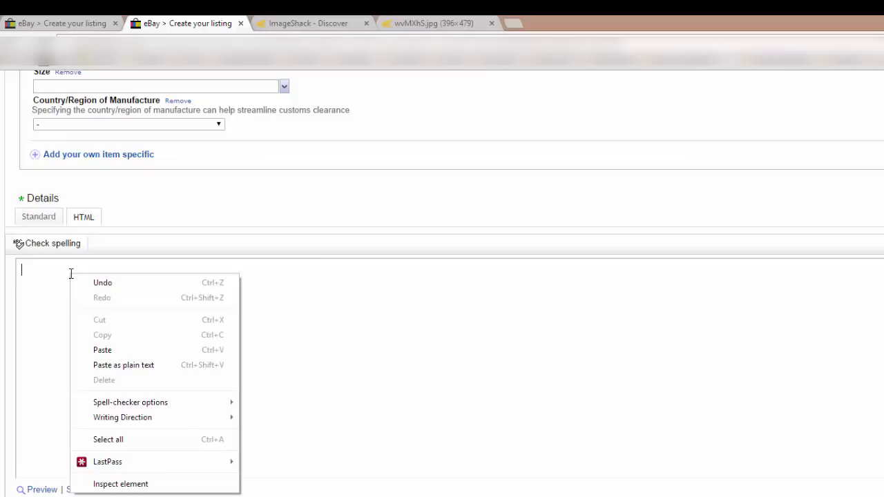
{"action": "left_click", "coordinate": [102, 351]}
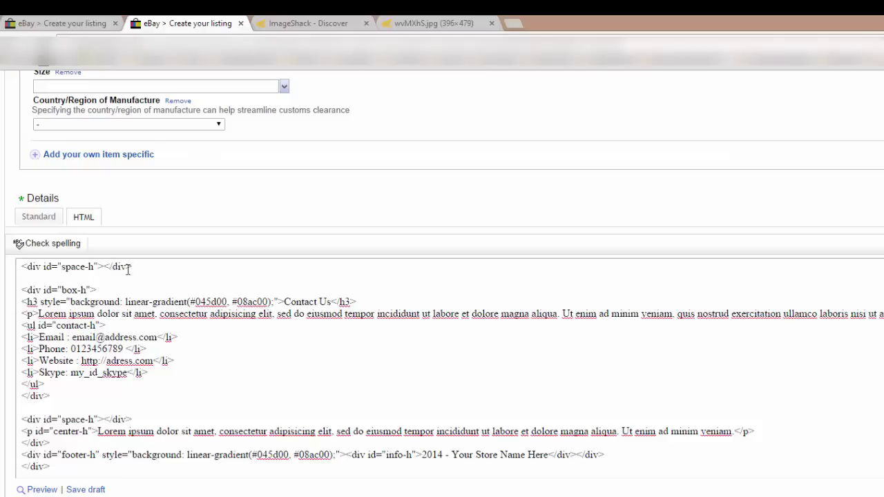
{"action": "left_click", "coordinate": [38, 217]}
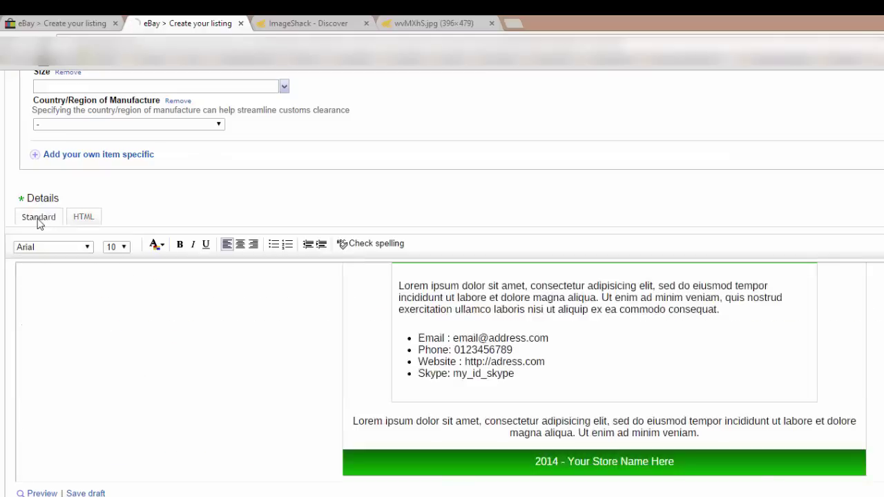
Replace the "Store Name" heading in the template's green header with "Donatello".
{"action": "scroll", "coordinate": [310, 391], "scroll_direction": "down", "scroll_amount": 2}
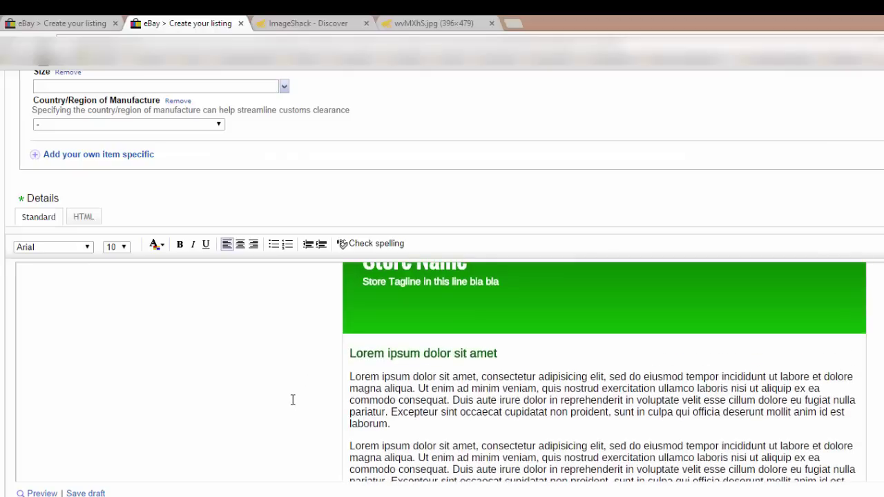
{"action": "scroll", "coordinate": [293, 401], "scroll_direction": "up", "scroll_amount": 5}
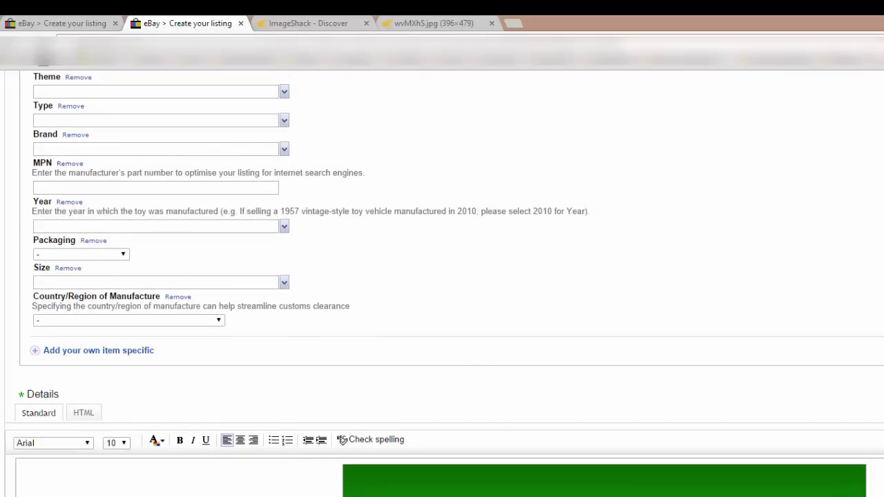
{"action": "scroll", "coordinate": [426, 316], "scroll_direction": "down", "scroll_amount": 4}
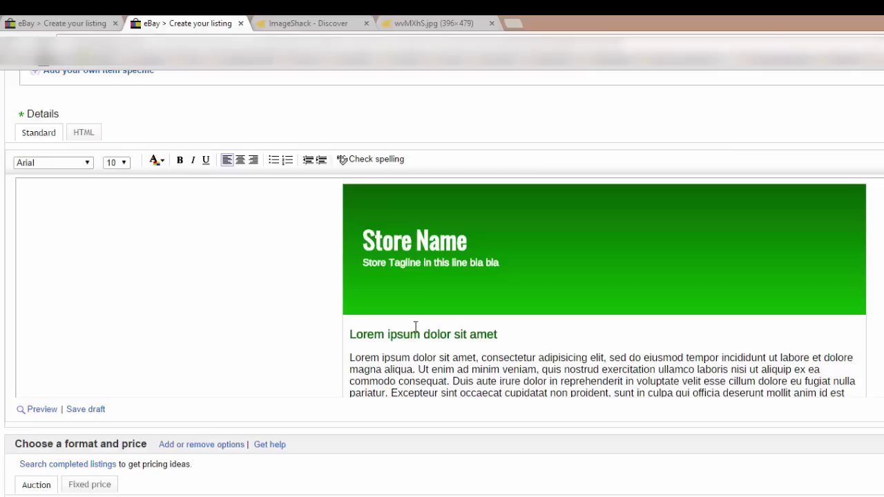
{"action": "left_click", "coordinate": [475, 241]}
{"action": "key", "text": "BackSpace"}
{"action": "key", "text": "BackSpace"}
{"action": "key", "text": "BackSpace"}
{"action": "key", "text": "BackSpace"}
{"action": "key", "text": "BackSpace"}
{"action": "key", "text": "BackSpace"}
{"action": "key", "text": "BackSpace"}
{"action": "key", "text": "BackSpace"}
{"action": "key", "text": "BackSpace"}
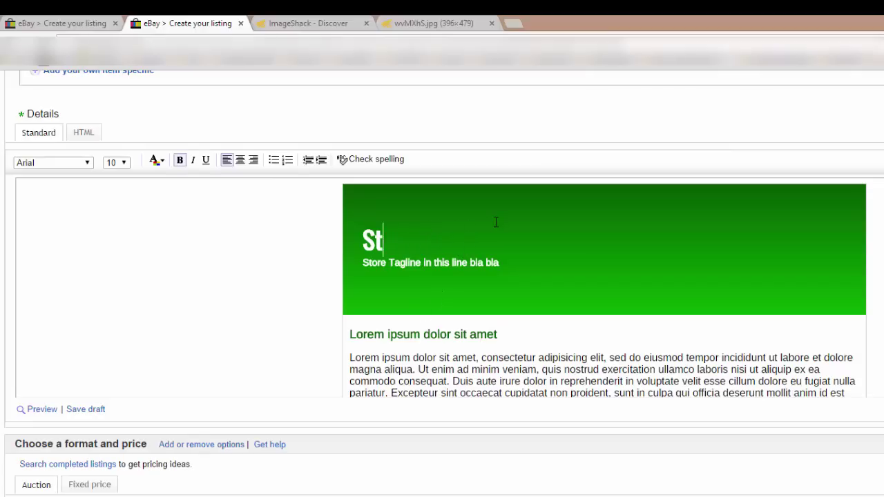
{"action": "key", "text": "BackSpace"}
{"action": "type", "text": "Dinatello"}
Replace the store tagline under the Donatello heading in the green header with "Teenage Mutant Ninja Turtles".
{"action": "left_click_drag", "start_coordinate": [499, 263], "coordinate": [363, 263]}
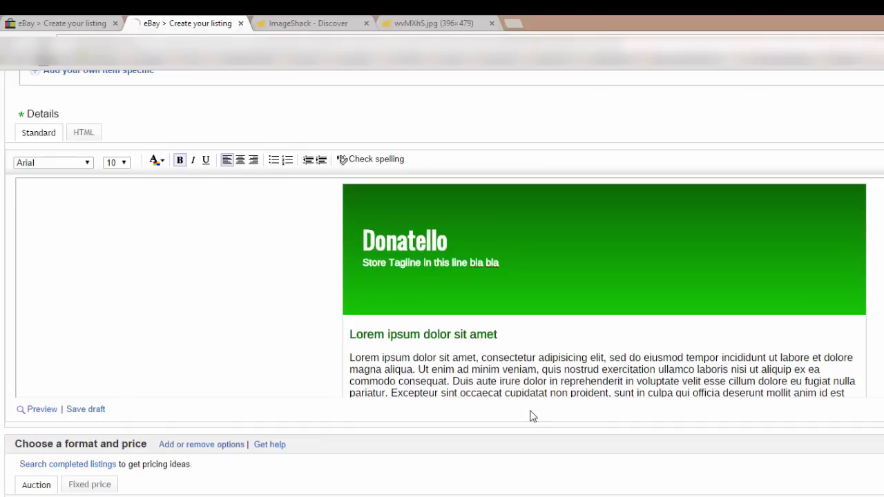
{"action": "key", "text": "BackSpace"}
{"action": "key", "text": "BackSpace"}
{"action": "key", "text": "BackSpace"}
{"action": "key", "text": "BackSpace"}
{"action": "key", "text": "BackSpace"}
{"action": "key", "text": "BackSpace"}
{"action": "key", "text": "BackSpace"}
{"action": "key", "text": "BackSpace"}
{"action": "key", "text": "BackSpace"}
{"action": "key", "text": "BackSpace"}
{"action": "key", "text": "BackSpace"}
{"action": "key", "text": "BackSpace"}
{"action": "key", "text": "BackSpace"}
{"action": "key", "text": "BackSpace"}
{"action": "key", "text": "BackSpace"}
{"action": "key", "text": "BackSpace"}
{"action": "key", "text": "BackSpace"}
{"action": "key", "text": "BackSpace"}
{"action": "key", "text": "BackSpace"}
{"action": "key", "text": "BackSpace"}
{"action": "key", "text": "BackSpace"}
{"action": "key", "text": "BackSpace"}
{"action": "key", "text": "BackSpace"}
{"action": "key", "text": "BackSpace"}
{"action": "key", "text": "BackSpace"}
{"action": "key", "text": "BackSpace"}
{"action": "key", "text": "BackSpace"}
{"action": "key", "text": "BackSpace"}
{"action": "key", "text": "BackSpace"}
{"action": "key", "text": "BackSpace"}
{"action": "key", "text": "BackSpace"}
{"action": "key", "text": "BackSpace"}
{"action": "key", "text": "BackSpace"}
{"action": "key", "text": "BackSpace"}
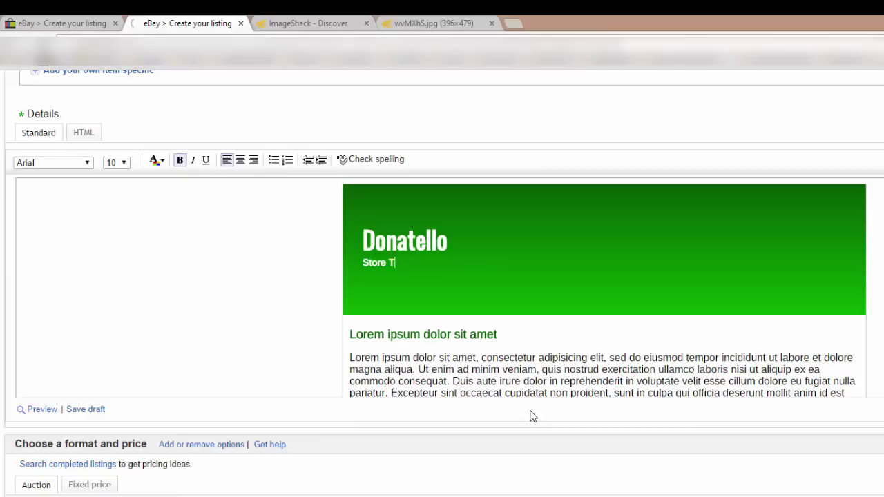
{"action": "type", "text": "Teenage Mutant Non"}
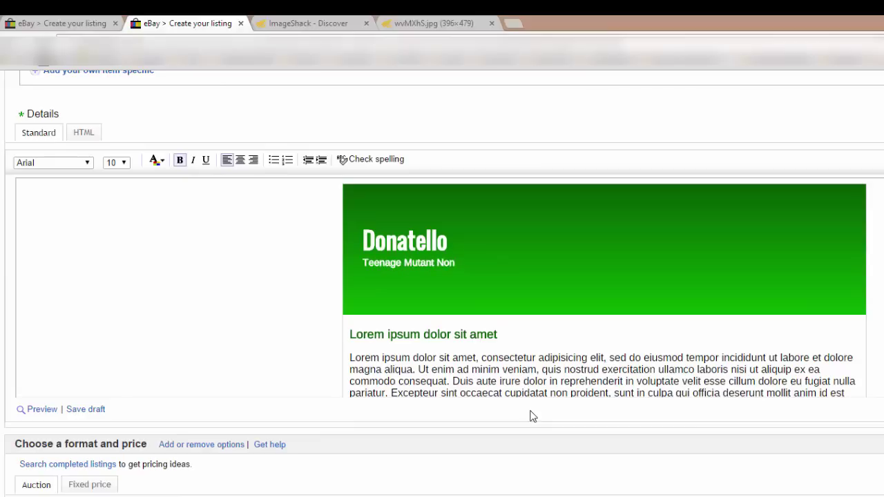
{"action": "key", "text": "BackSpace"}
{"action": "key", "text": "BackSpace"}
{"action": "type", "text": "inja Turtles"}
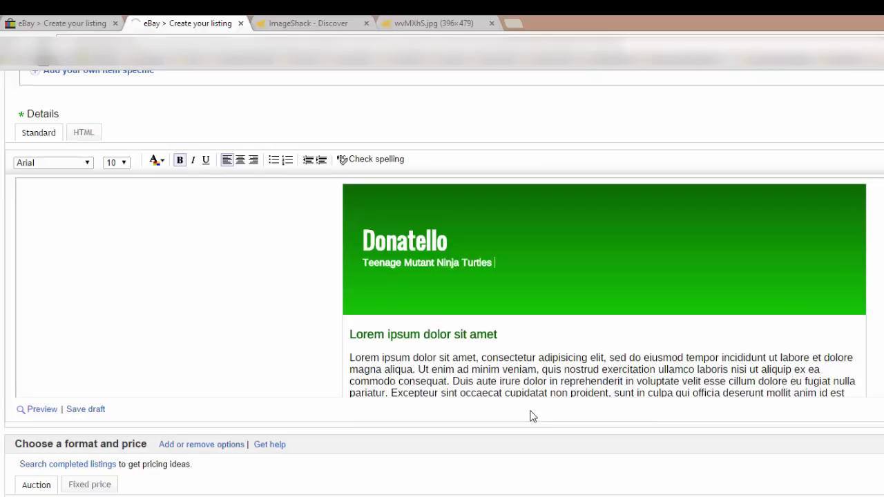
Replace the first "Lorem ipsum dolor sit amet" heading below the green header with "Donatello".
{"action": "scroll", "coordinate": [489, 338], "scroll_direction": "down", "scroll_amount": 1}
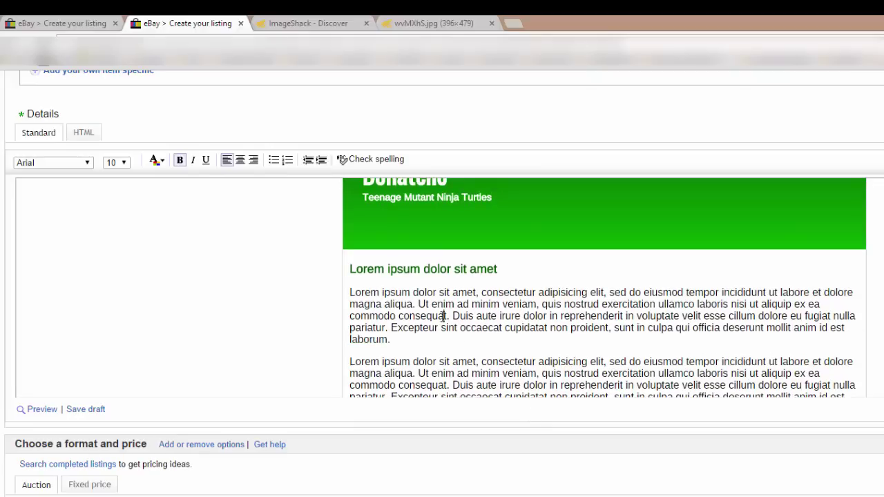
{"action": "left_click_drag", "start_coordinate": [502, 269], "coordinate": [347, 269]}
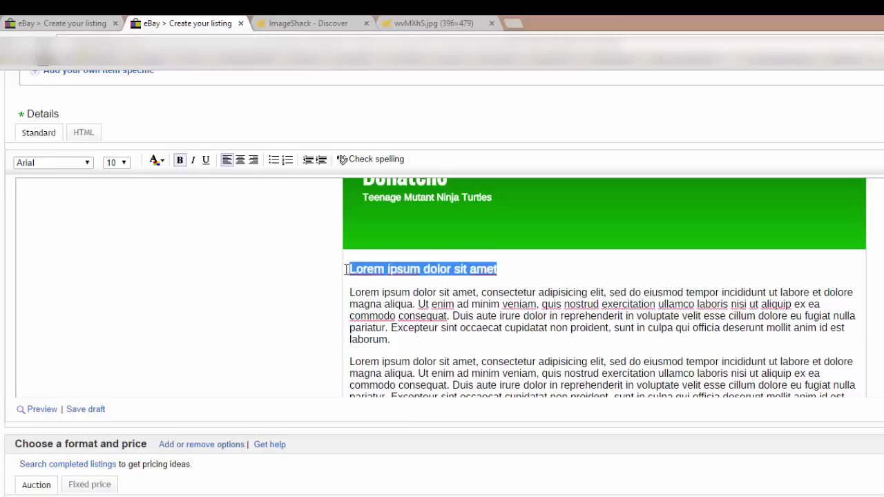
{"action": "type", "text": "Donatello"}
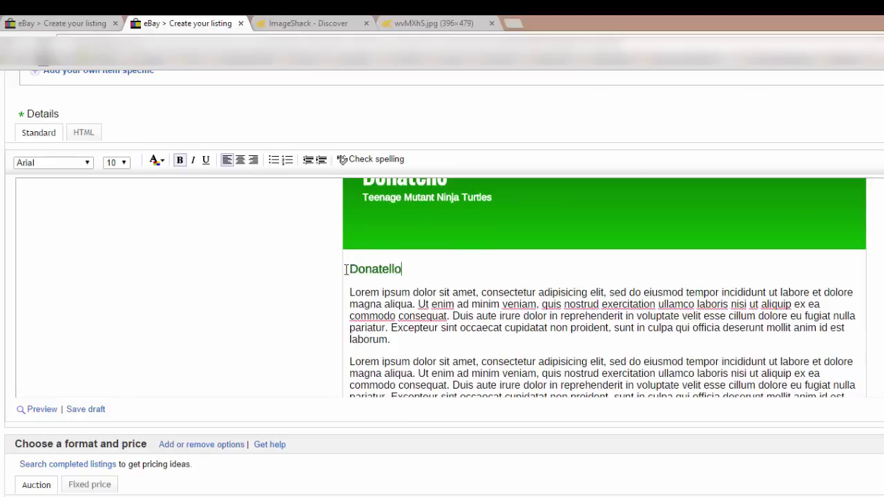
Examine the template's remaining placeholder paragraphs, product photos, and payment and shipping policy sections.
{"action": "left_click", "coordinate": [382, 292]}
{"action": "left_click_drag", "start_coordinate": [389, 339], "coordinate": [353, 291]}
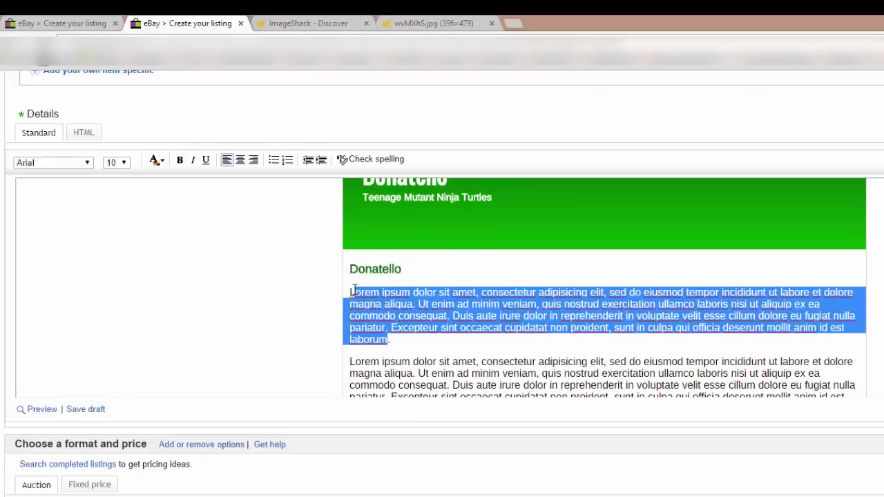
{"action": "left_click", "coordinate": [466, 316]}
{"action": "left_click_drag", "start_coordinate": [399, 342], "coordinate": [363, 312]}
{"action": "left_click", "coordinate": [424, 354]}
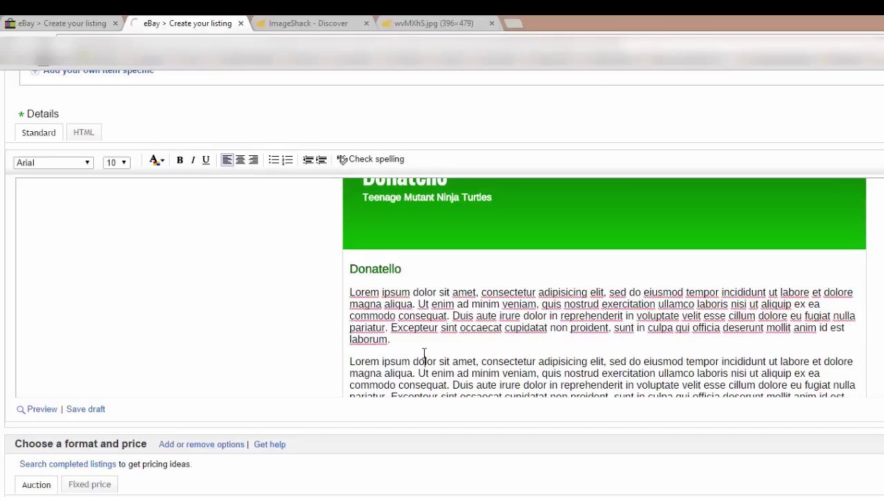
{"action": "scroll", "coordinate": [459, 326], "scroll_direction": "down", "scroll_amount": 12}
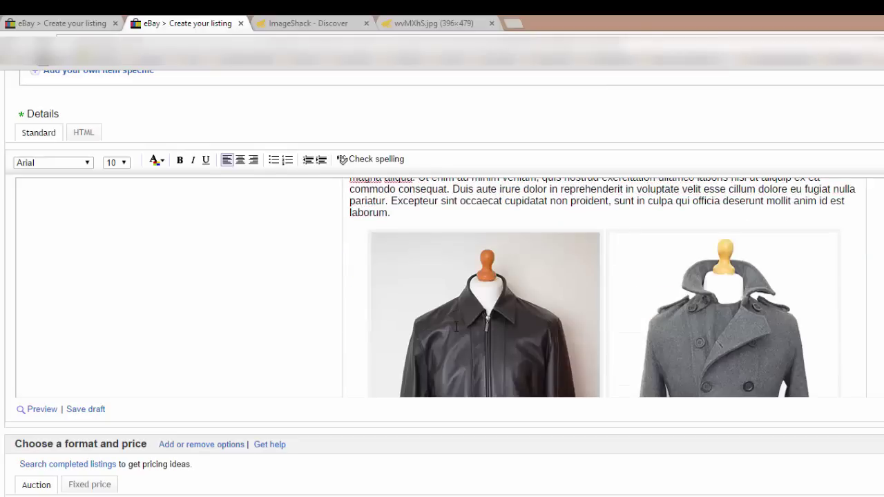
{"action": "scroll", "coordinate": [516, 295], "scroll_direction": "down", "scroll_amount": 3}
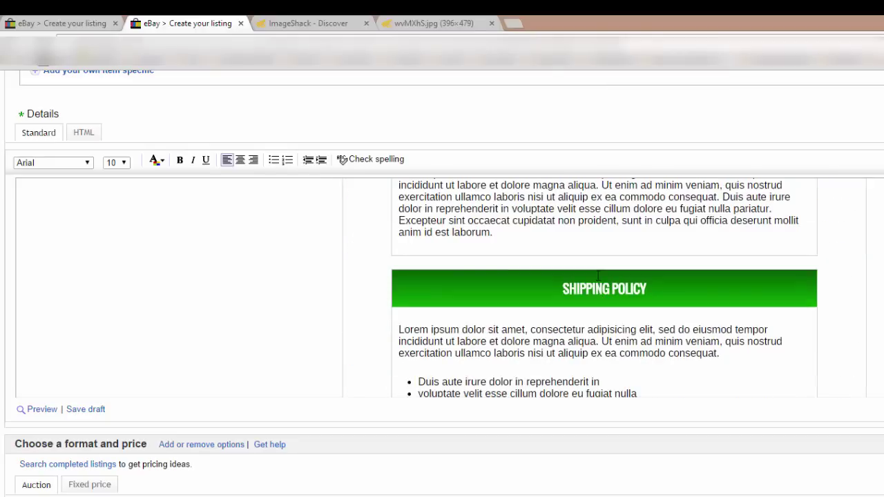
{"action": "scroll", "coordinate": [552, 336], "scroll_direction": "down", "scroll_amount": 3}
{"action": "scroll", "coordinate": [624, 306], "scroll_direction": "up", "scroll_amount": 6}
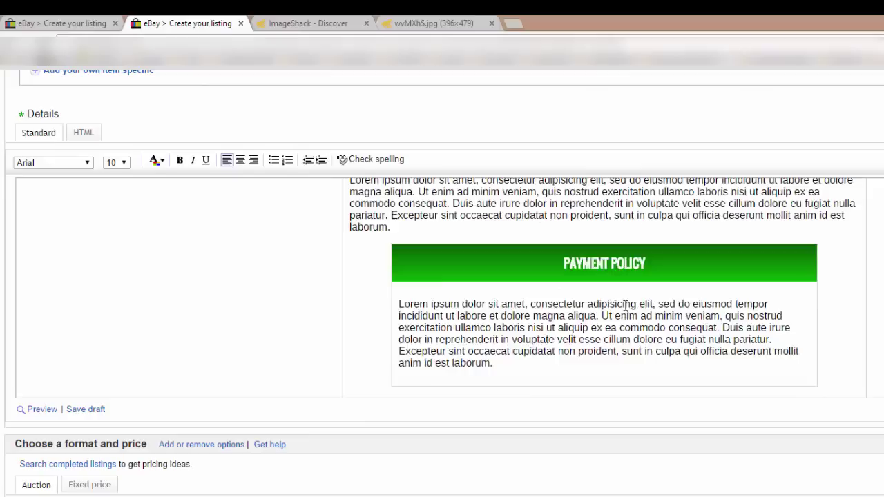
{"action": "scroll", "coordinate": [544, 337], "scroll_direction": "up", "scroll_amount": 2}
{"action": "scroll", "coordinate": [545, 337], "scroll_direction": "down", "scroll_amount": 4}
{"action": "left_click", "coordinate": [668, 267]}
{"action": "left_click_drag", "start_coordinate": [565, 262], "coordinate": [664, 263]}
{"action": "left_click", "coordinate": [664, 262]}
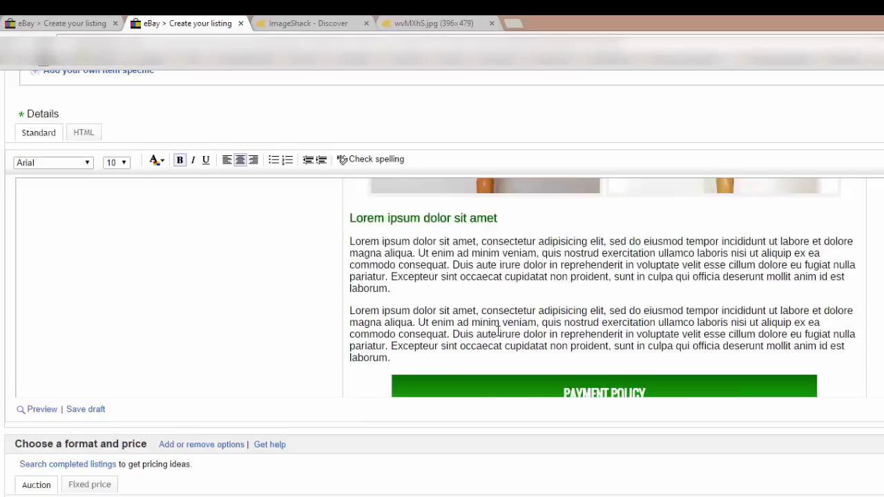
{"action": "scroll", "coordinate": [498, 331], "scroll_direction": "up", "scroll_amount": 4}
{"action": "scroll", "coordinate": [497, 331], "scroll_direction": "up", "scroll_amount": 3}
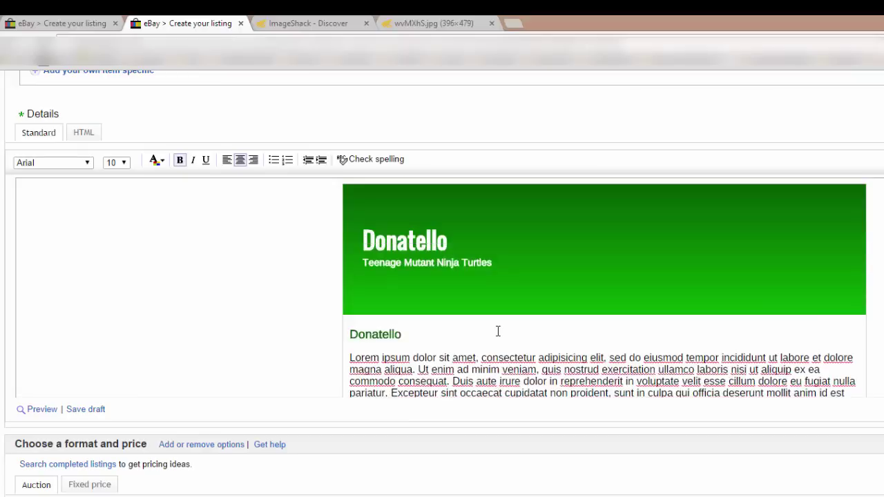
{"action": "scroll", "coordinate": [499, 332], "scroll_direction": "down", "scroll_amount": 3}
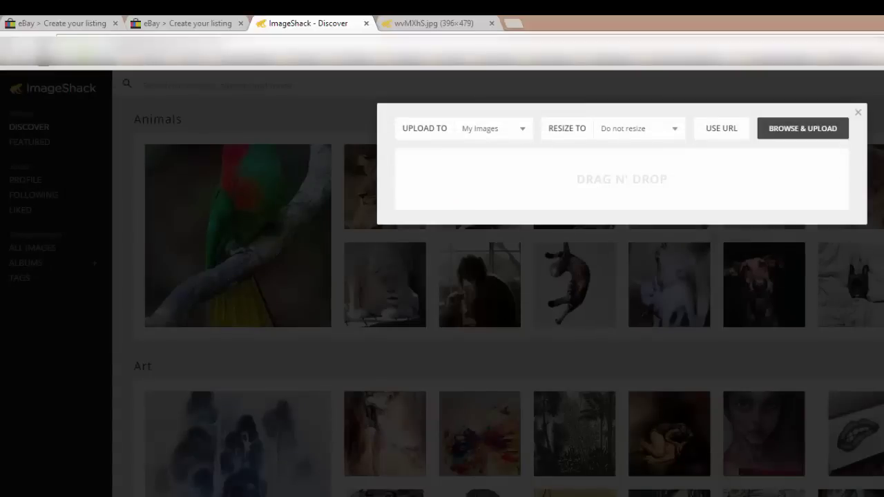
Upload Donatello.JPG to ImageShack and set the size of its direct link to 640 x 480 (medium).
{"action": "left_click", "coordinate": [804, 136]}
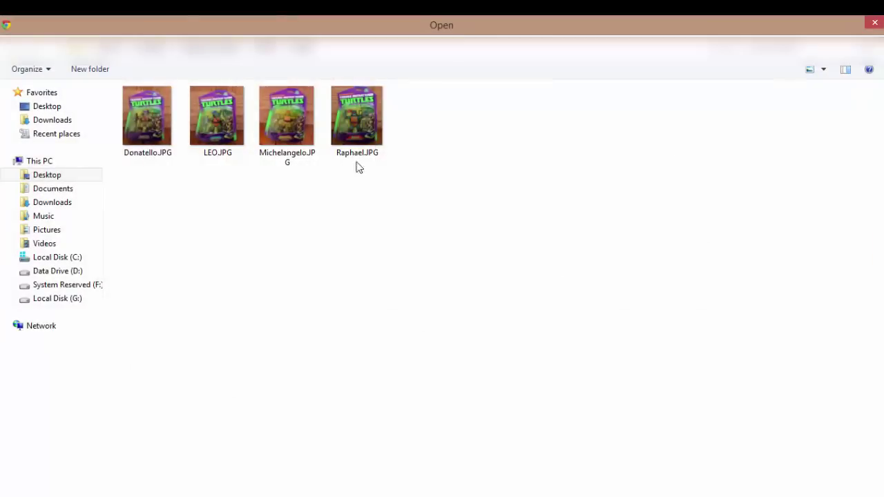
{"action": "left_click", "coordinate": [143, 142]}
{"action": "double_click", "coordinate": [143, 141]}
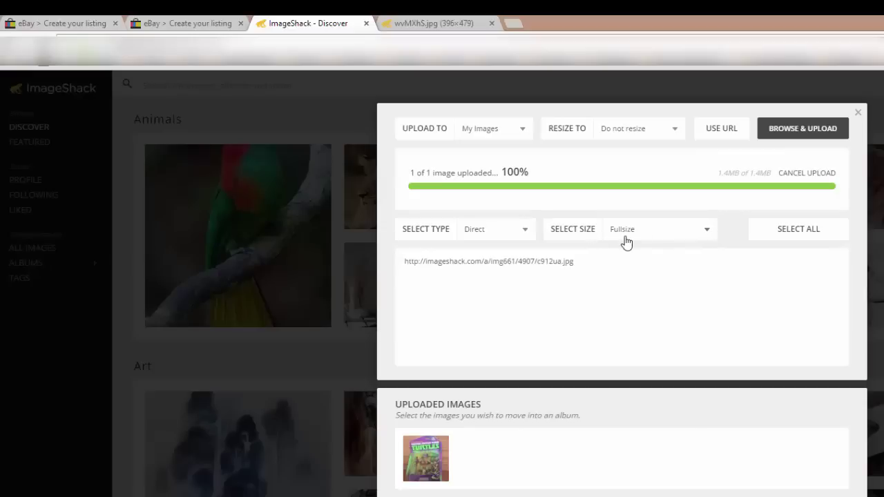
{"action": "left_click", "coordinate": [706, 234]}
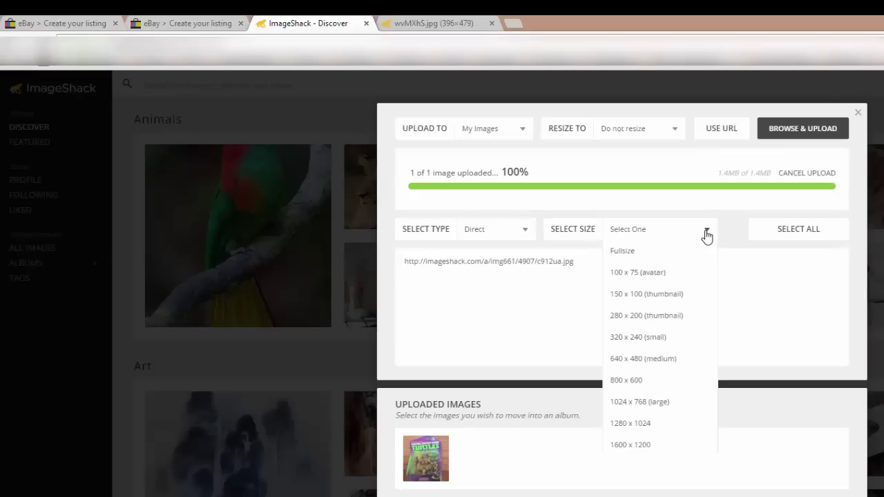
{"action": "left_click", "coordinate": [629, 359]}
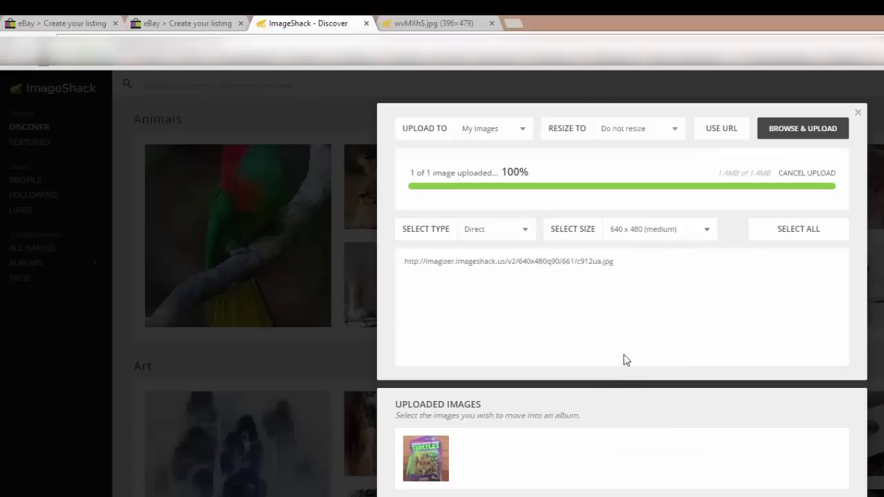
Copy the uploaded image's direct link and open it in a new browser tab.
{"action": "left_click", "coordinate": [458, 262]}
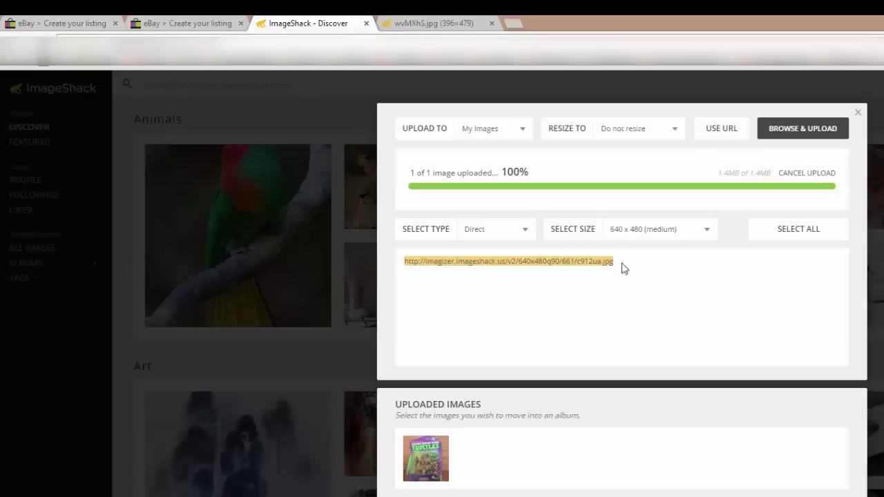
{"action": "right_click", "coordinate": [491, 259]}
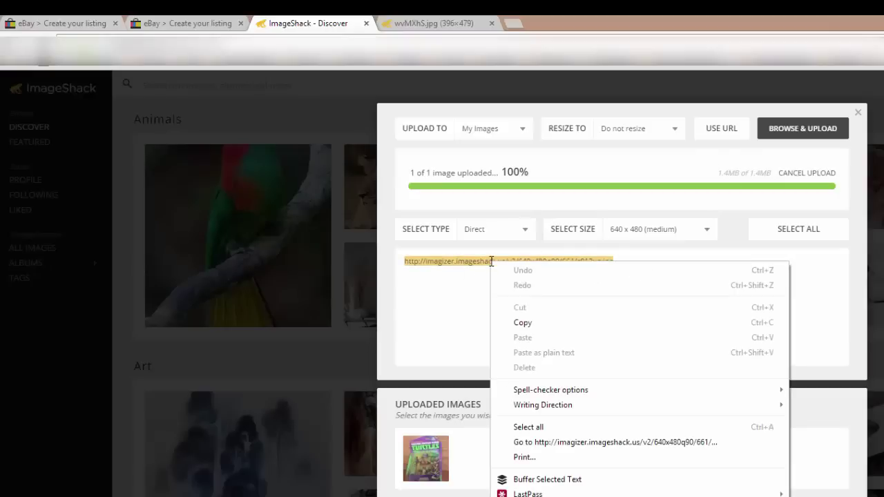
{"action": "left_click", "coordinate": [523, 323]}
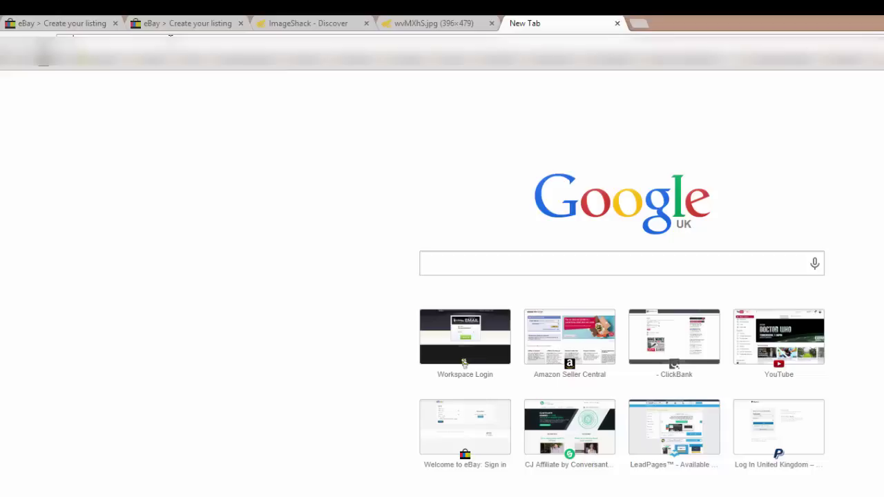
{"action": "right_click", "coordinate": [174, 63]}
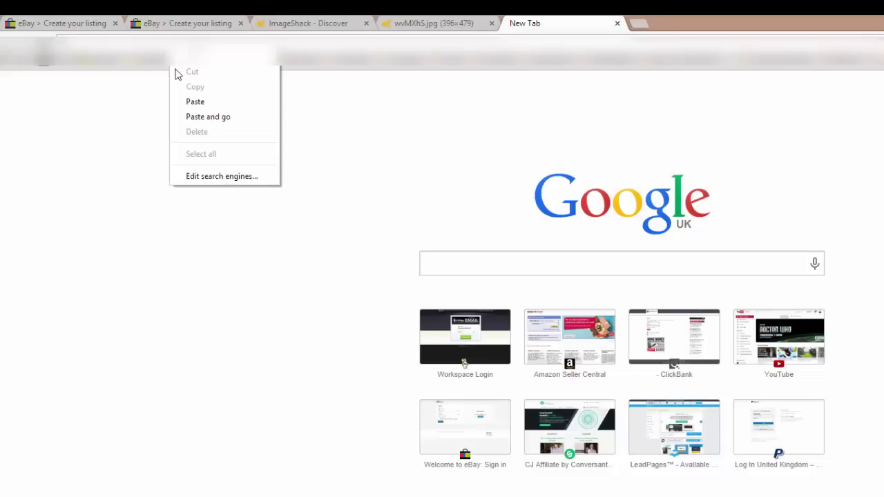
{"action": "left_click", "coordinate": [194, 102]}
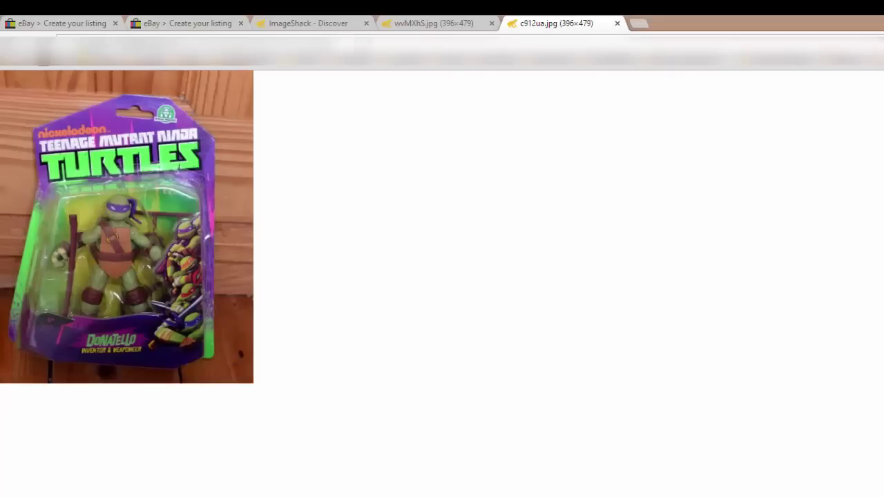
Copy the hosted Donatello toy image itself, rather than its URL, to the clipboard.
{"action": "mouse_move", "coordinate": [107, 349]}
{"action": "mouse_move", "coordinate": [223, 285]}
{"action": "mouse_move", "coordinate": [174, 194]}
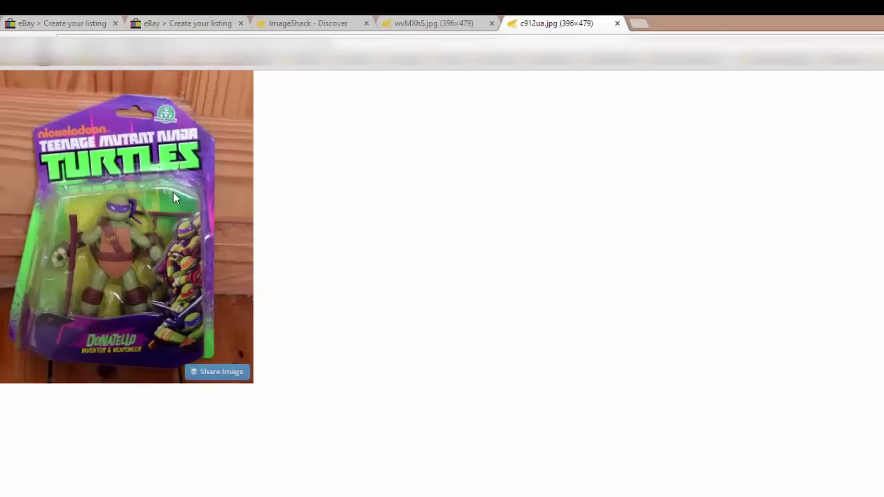
{"action": "right_click", "coordinate": [114, 208]}
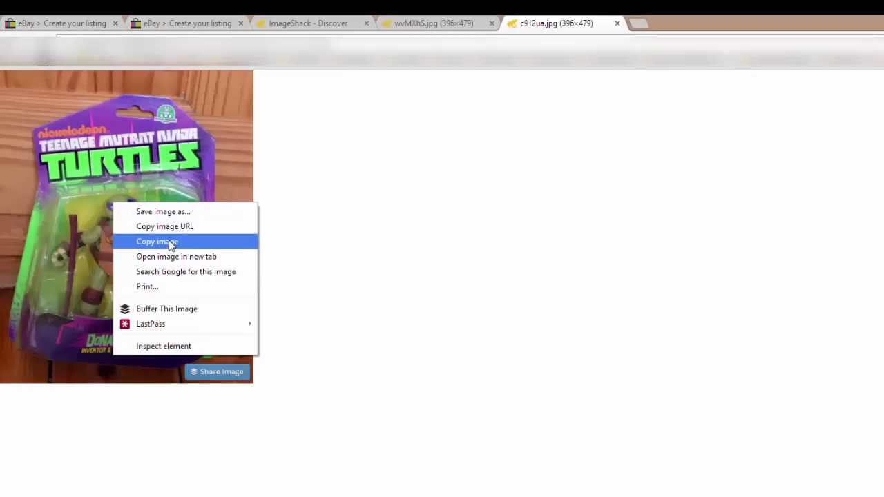
{"action": "left_click", "coordinate": [170, 242]}
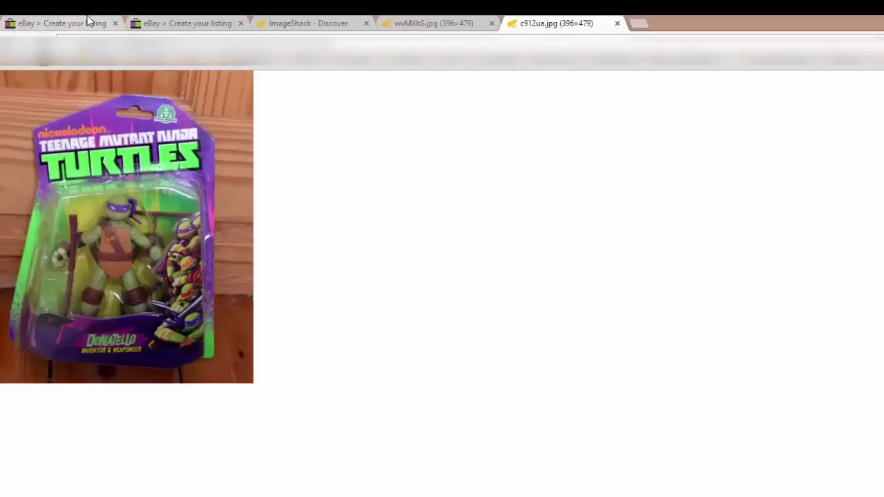
Return to the eBay listing with the green template and replace its two jacket photos with the copied Donatello image.
{"action": "left_click", "coordinate": [183, 22]}
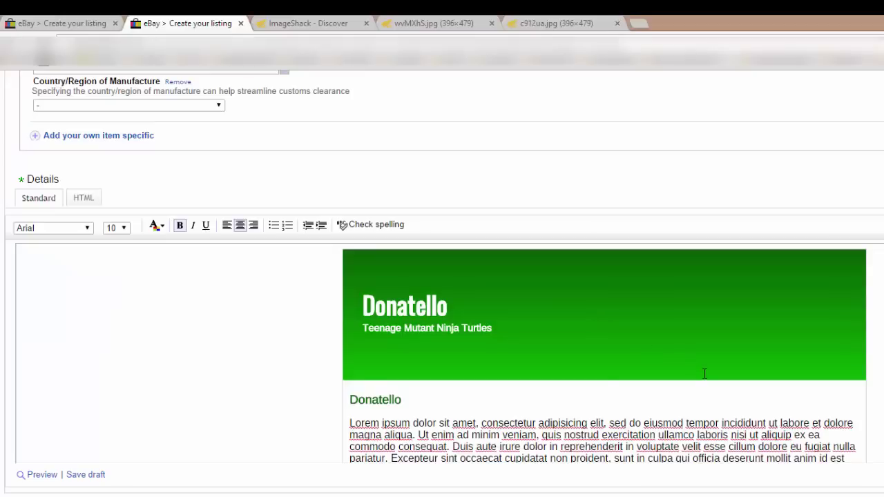
{"action": "scroll", "coordinate": [704, 373], "scroll_direction": "down", "scroll_amount": 3}
{"action": "left_click", "coordinate": [789, 365]}
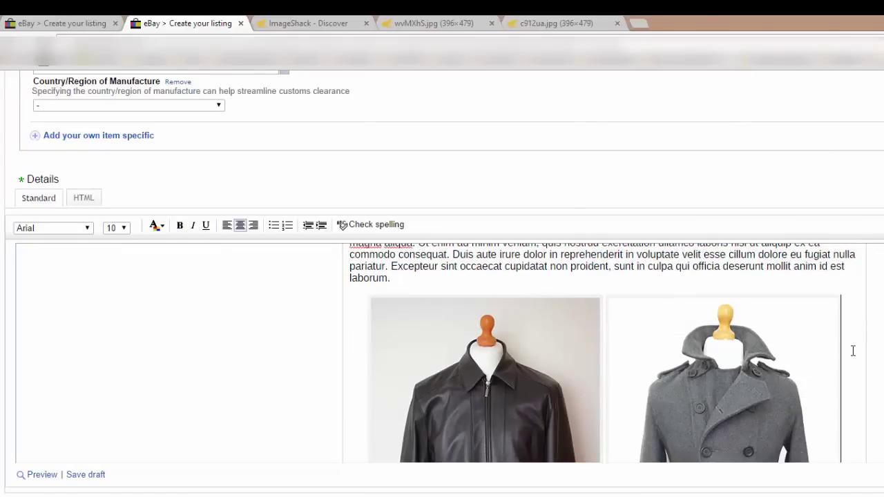
{"action": "scroll", "coordinate": [871, 357], "scroll_direction": "down", "scroll_amount": 1}
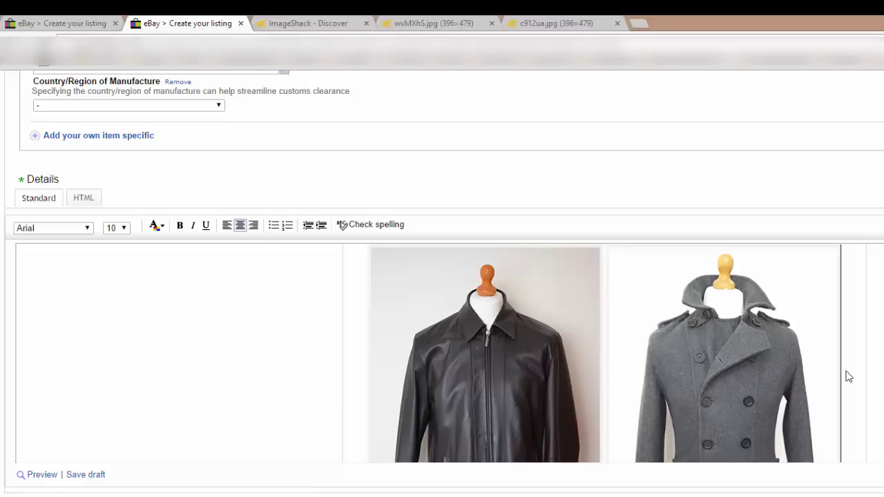
{"action": "key", "text": "BackSpace"}
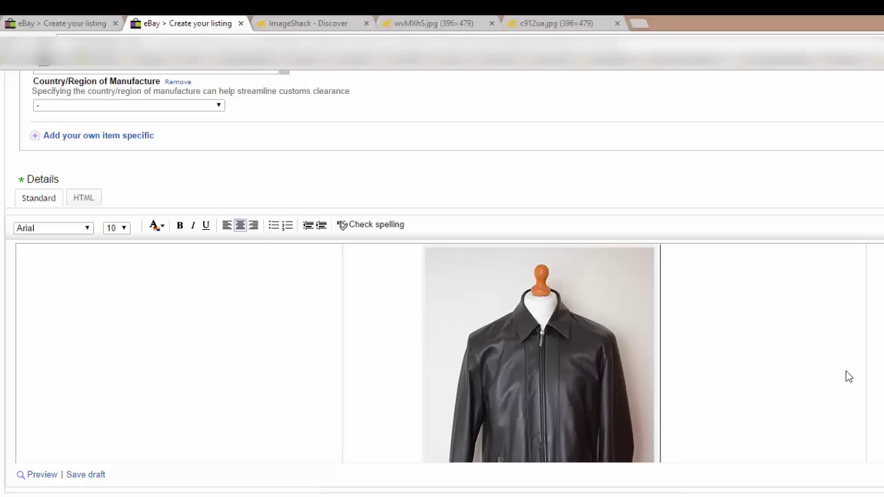
{"action": "scroll", "coordinate": [798, 376], "scroll_direction": "up", "scroll_amount": 1}
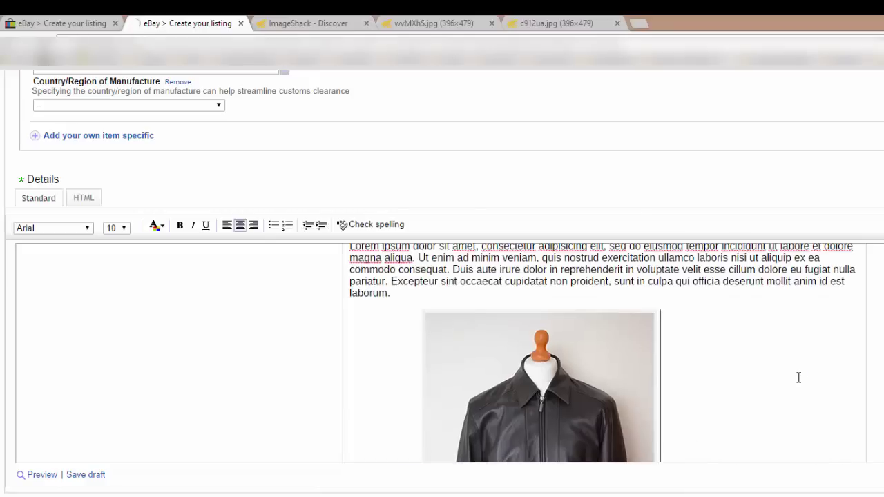
{"action": "key", "text": "BackSpace"}
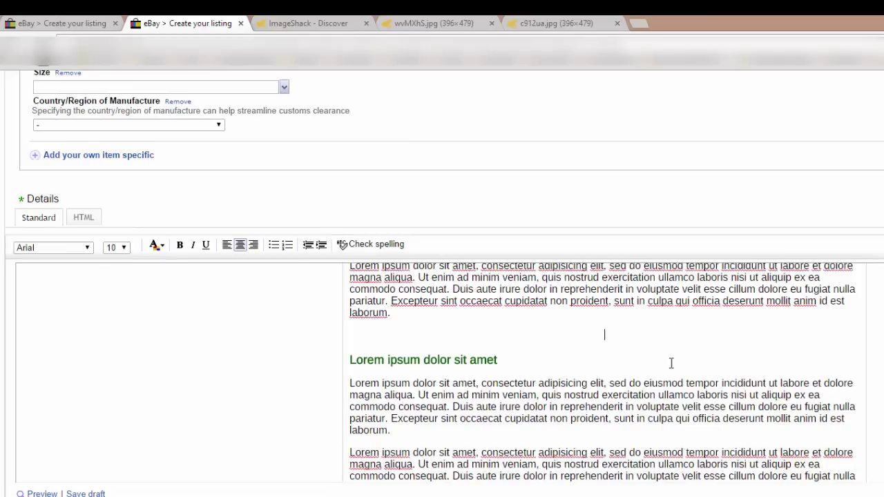
{"action": "right_click", "coordinate": [607, 334]}
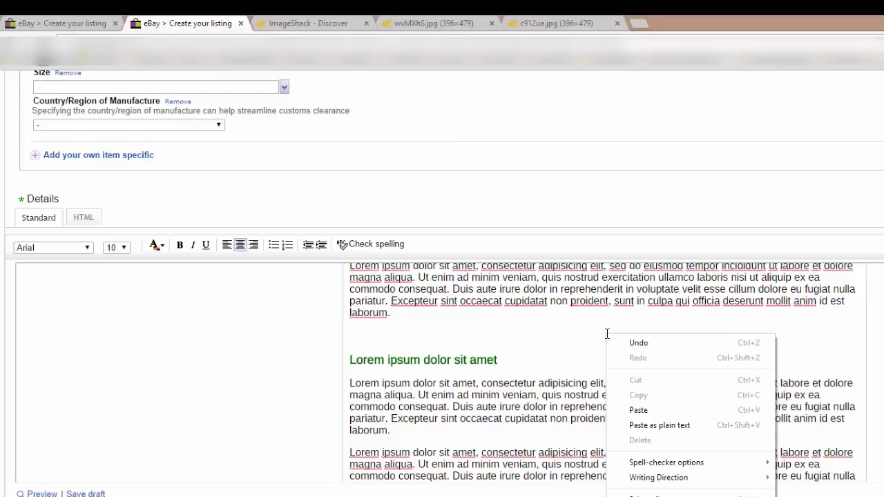
{"action": "left_click", "coordinate": [639, 411]}
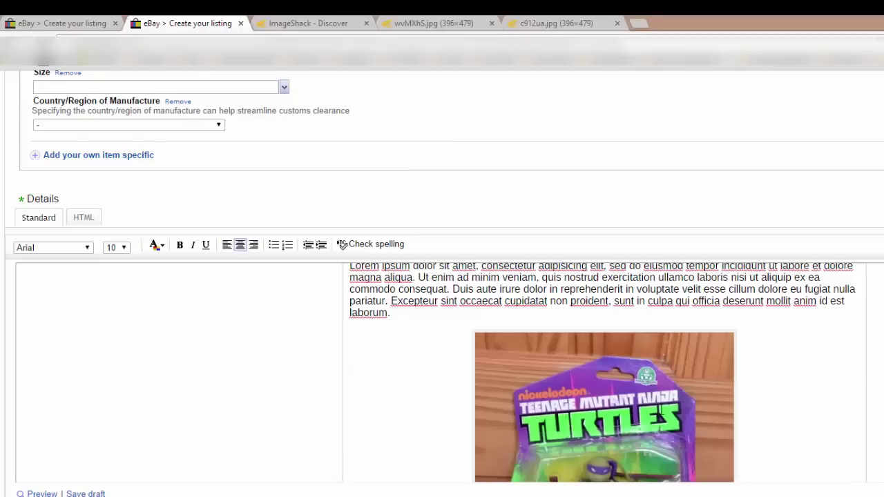
Check the Donatello photo's placement in the description editor and look over the placeholder text above and below it.
{"action": "scroll", "coordinate": [736, 385], "scroll_direction": "down", "scroll_amount": 4}
{"action": "scroll", "coordinate": [739, 385], "scroll_direction": "up", "scroll_amount": 6}
{"action": "scroll", "coordinate": [739, 386], "scroll_direction": "down", "scroll_amount": 5}
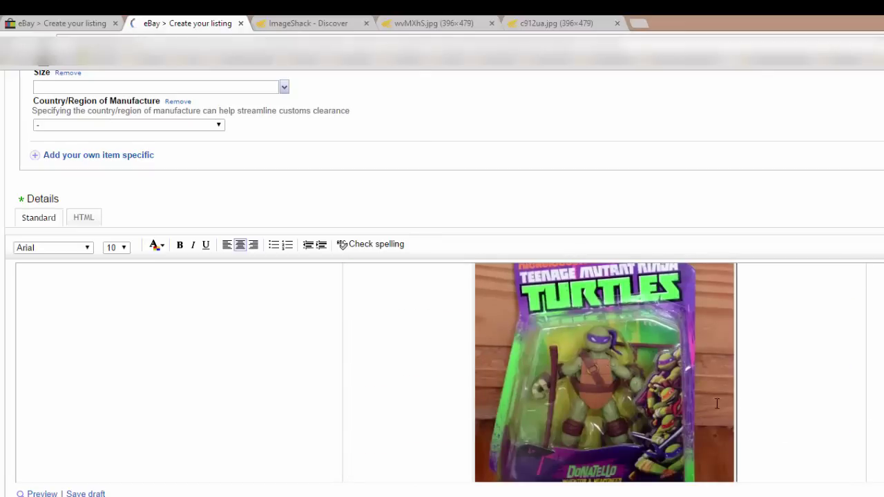
{"action": "scroll", "coordinate": [757, 342], "scroll_direction": "down", "scroll_amount": 3}
{"action": "scroll", "coordinate": [757, 341], "scroll_direction": "up", "scroll_amount": 4}
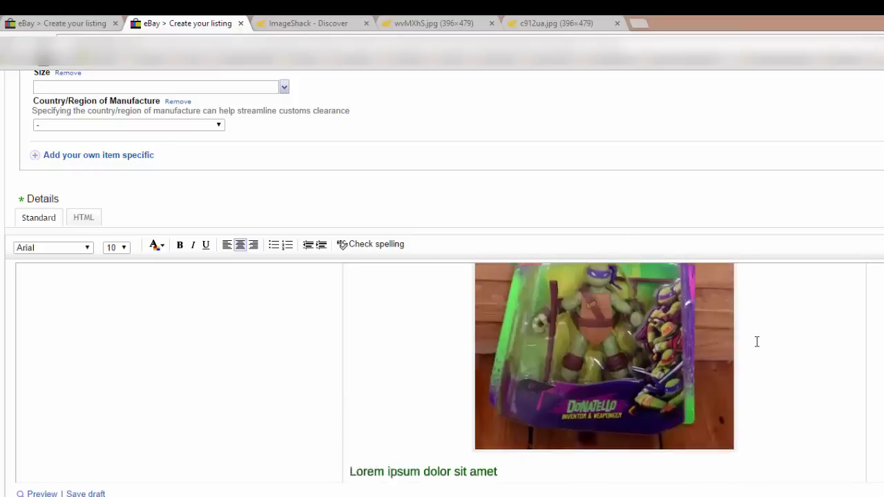
{"action": "scroll", "coordinate": [757, 341], "scroll_direction": "up", "scroll_amount": 2}
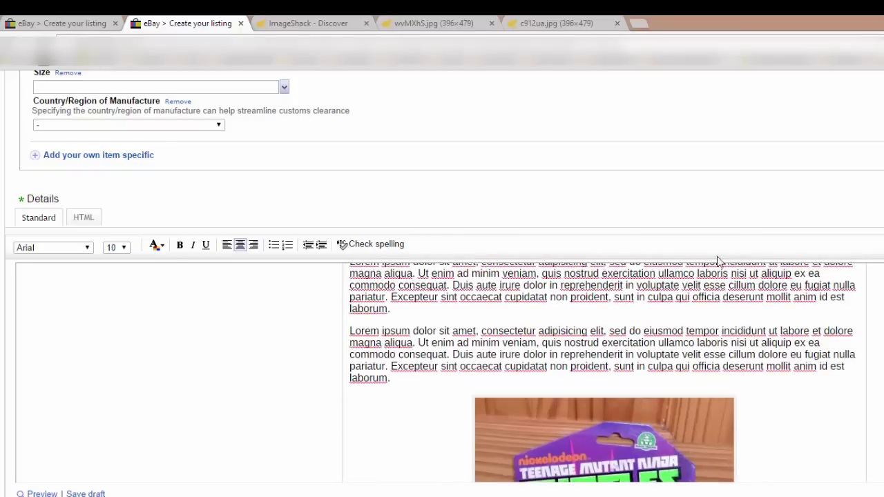
{"action": "scroll", "coordinate": [634, 351], "scroll_direction": "down", "scroll_amount": 3}
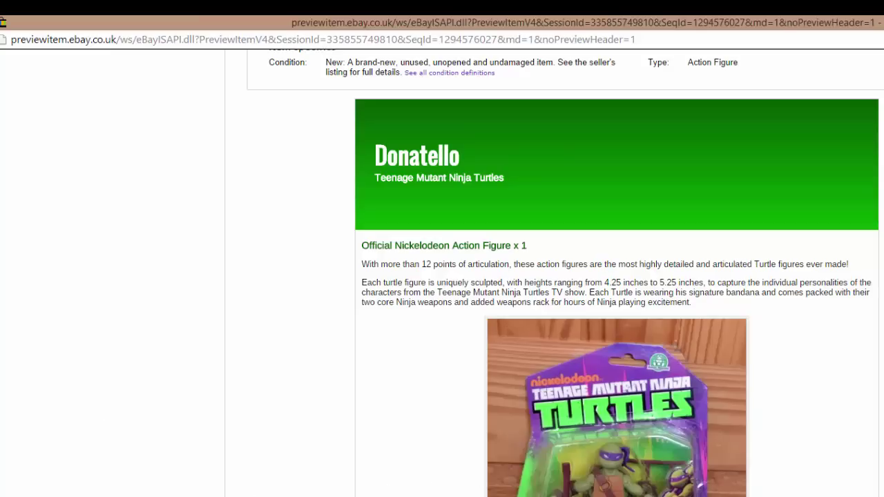
Review the finished listing's preview from the green Donatello header through the description text and photo to the Shipping Policy section.
{"action": "scroll", "coordinate": [227, 488], "scroll_direction": "down", "scroll_amount": 1}
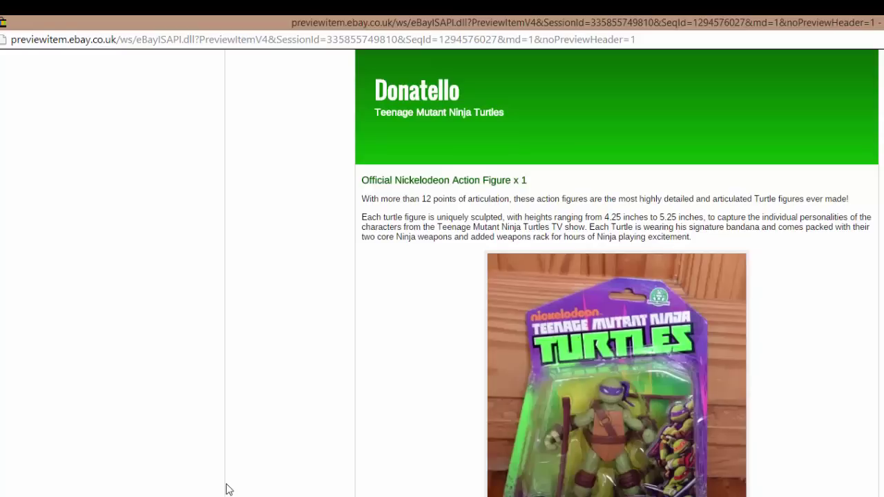
{"action": "scroll", "coordinate": [297, 387], "scroll_direction": "down", "scroll_amount": 3}
{"action": "scroll", "coordinate": [297, 386], "scroll_direction": "down", "scroll_amount": 1}
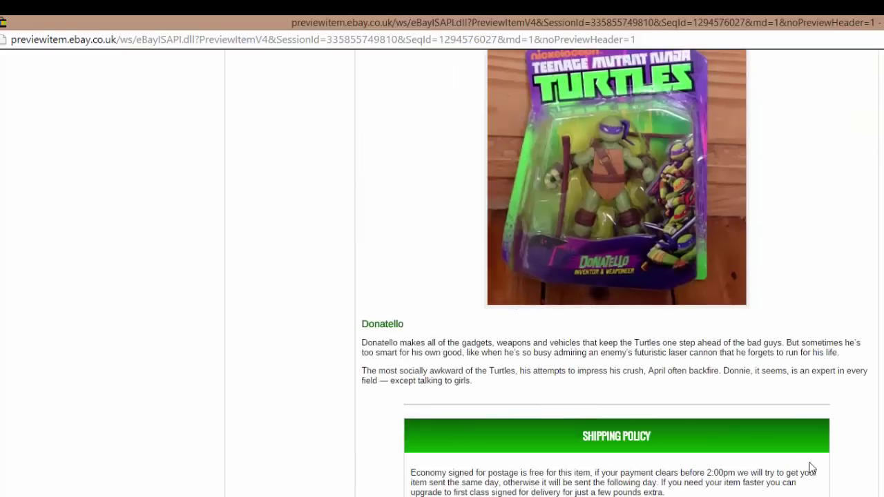
{"action": "scroll", "coordinate": [539, 454], "scroll_direction": "down", "scroll_amount": 1}
{"action": "scroll", "coordinate": [572, 484], "scroll_direction": "down", "scroll_amount": 1}
{"action": "scroll", "coordinate": [263, 447], "scroll_direction": "up", "scroll_amount": 7}
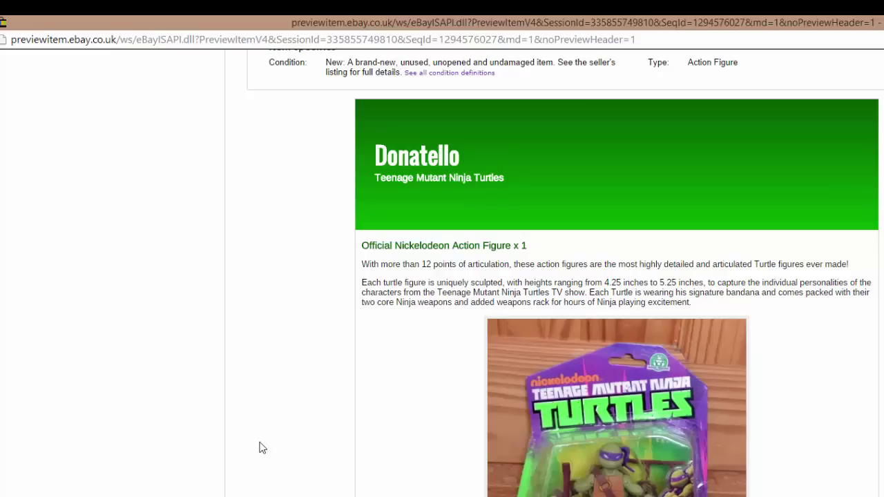
{"action": "scroll", "coordinate": [262, 448], "scroll_direction": "down", "scroll_amount": 2}
{"action": "scroll", "coordinate": [262, 448], "scroll_direction": "up", "scroll_amount": 2}
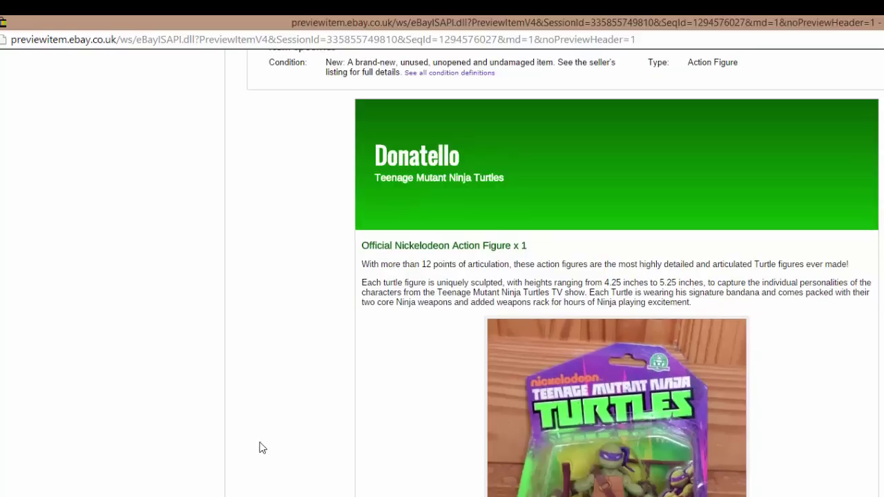